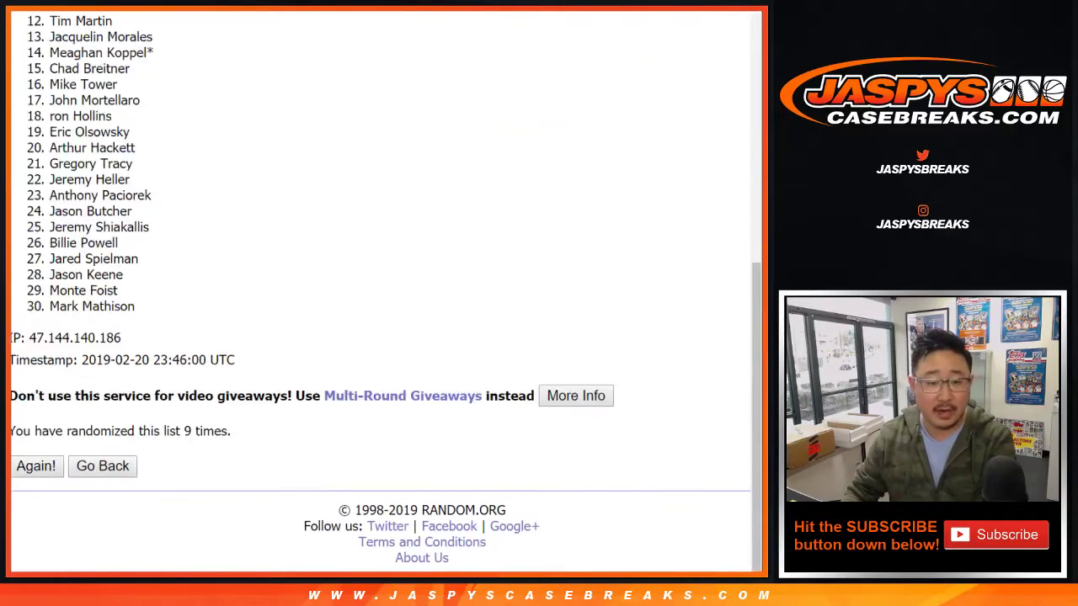
Step: Copy the full randomized list of 30 participant names from RANDOM.ORG into the Google Sheets spreadsheet, starting at cell A1
scroll(383, 337, "up", 5)
left_click_drag(49, 122, 143, 307)
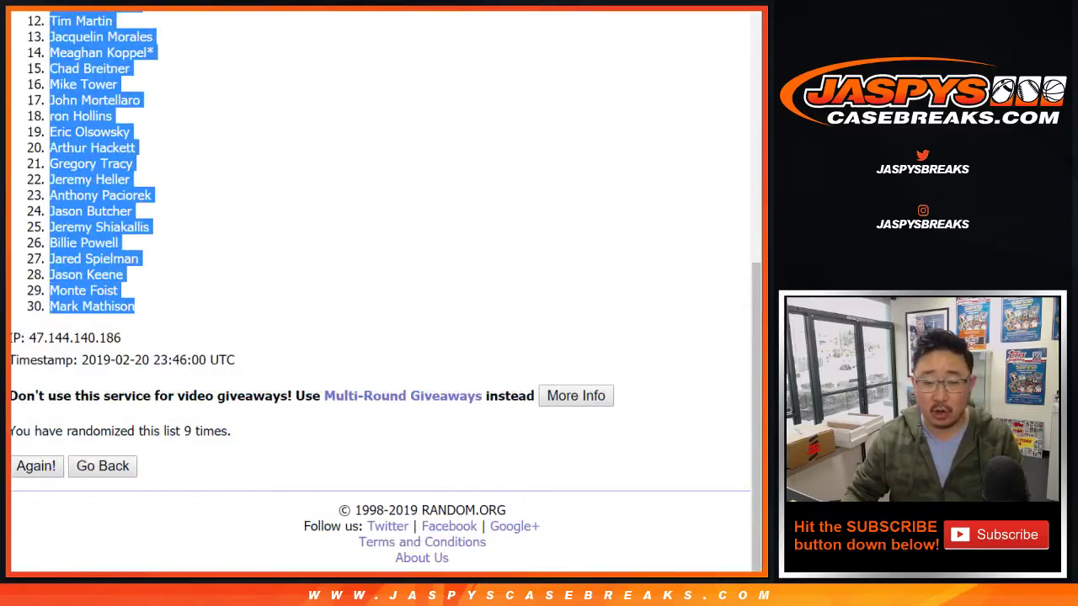
key("ctrl+Tab")
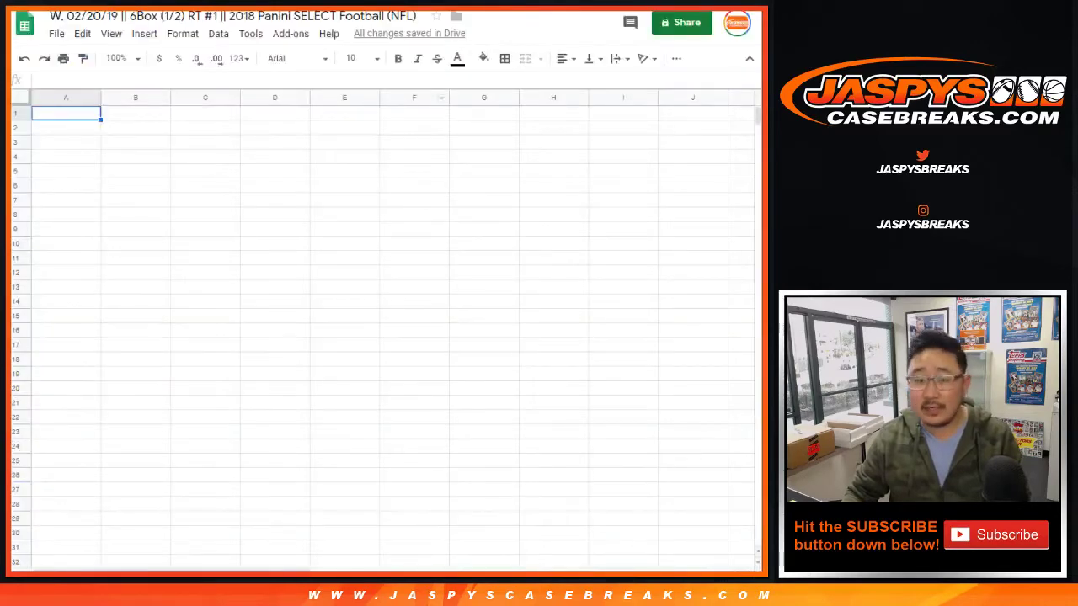
right_click(46, 112)
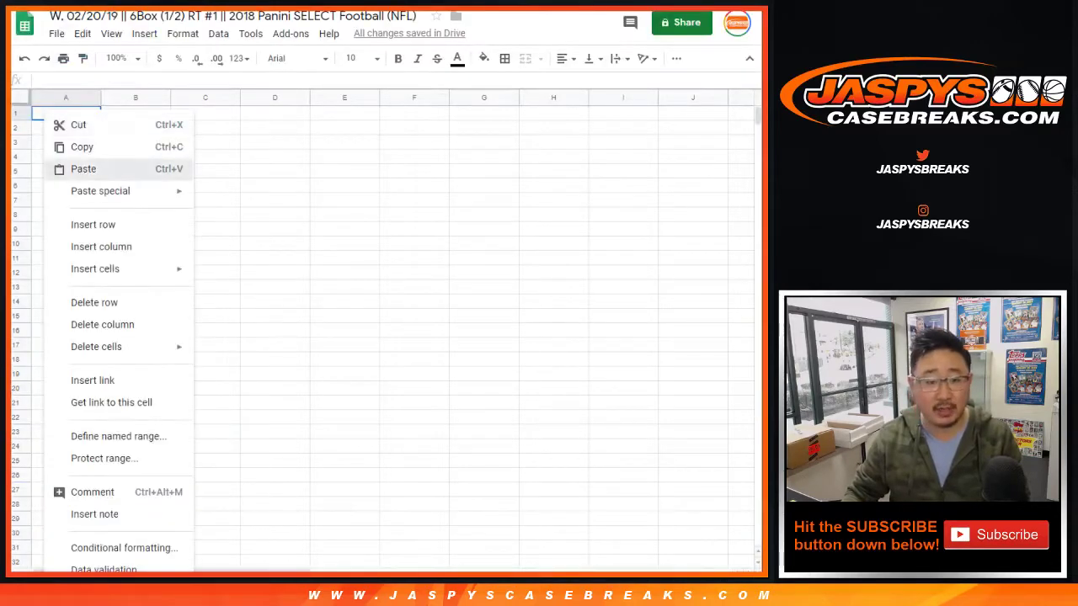
left_click(51, 169)
Step: Randomize the NFL team list in the RANDOM.ORG list randomizer nine times in total
key("ctrl+Tab")
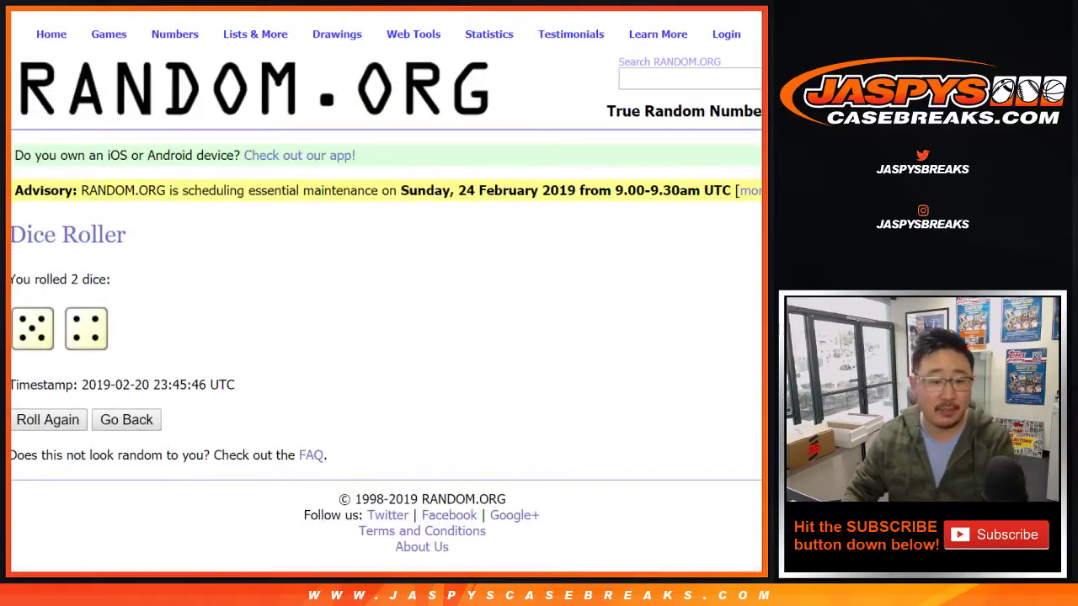
key("ctrl+Tab")
left_click(52, 467)
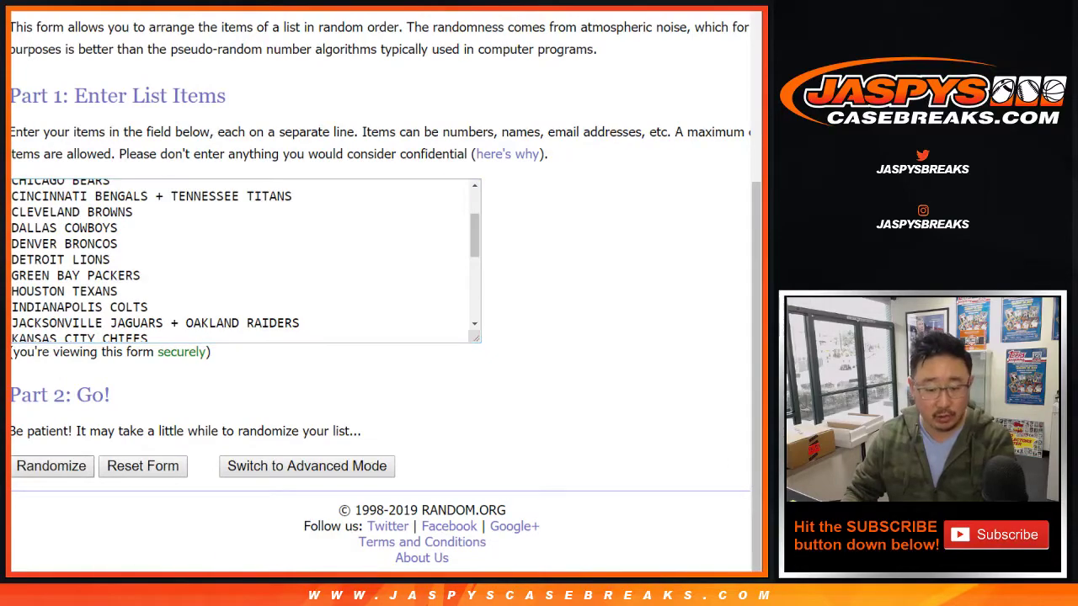
scroll(52, 466, "down", 5)
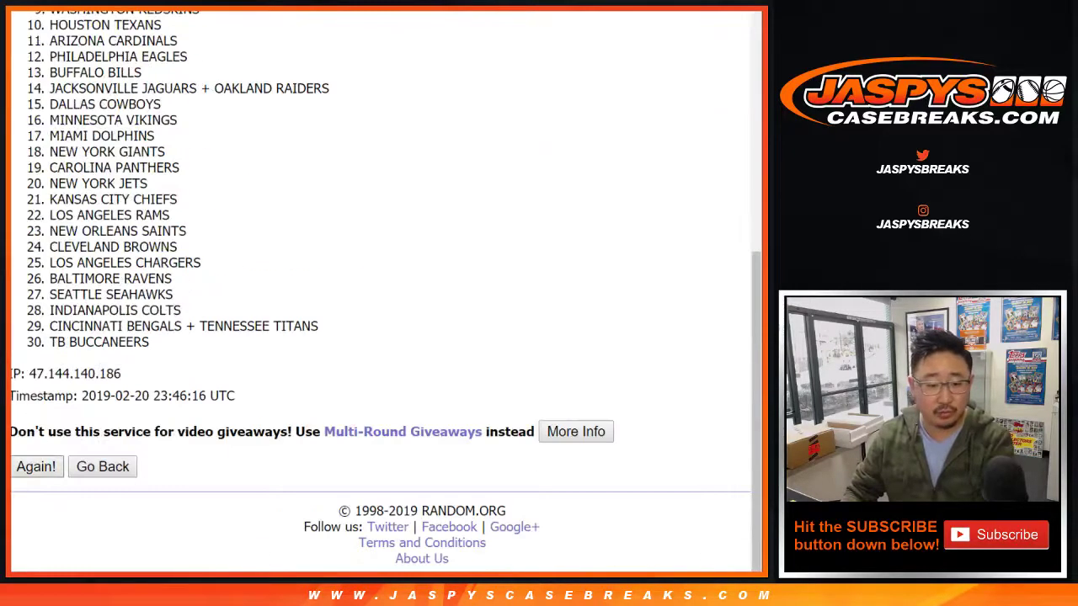
left_click(36, 467)
scroll(36, 466, "down", 5)
key("Return")
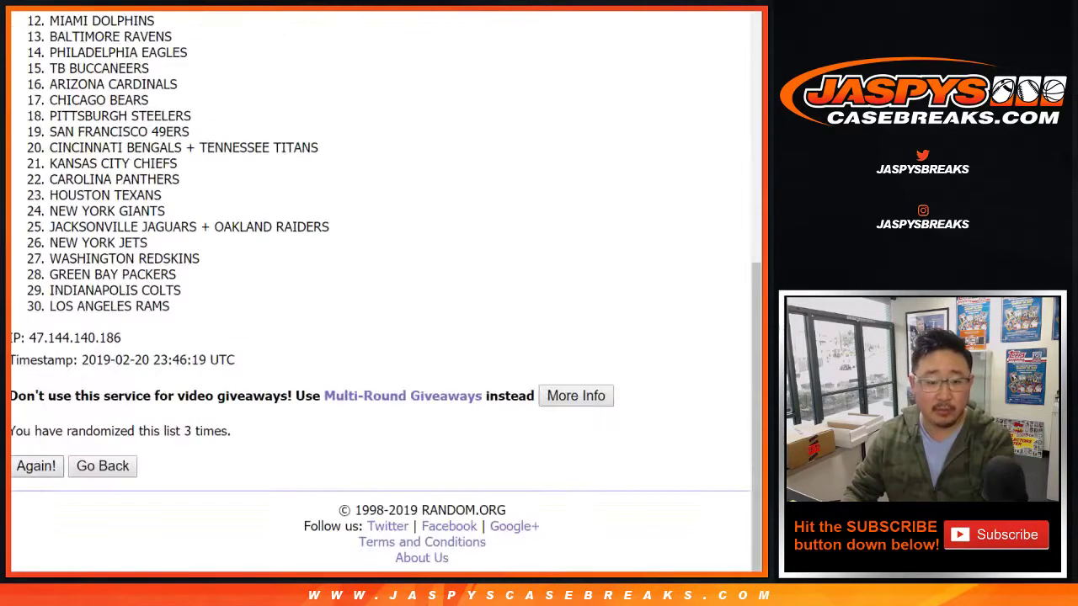
key("Return")
key("Return")
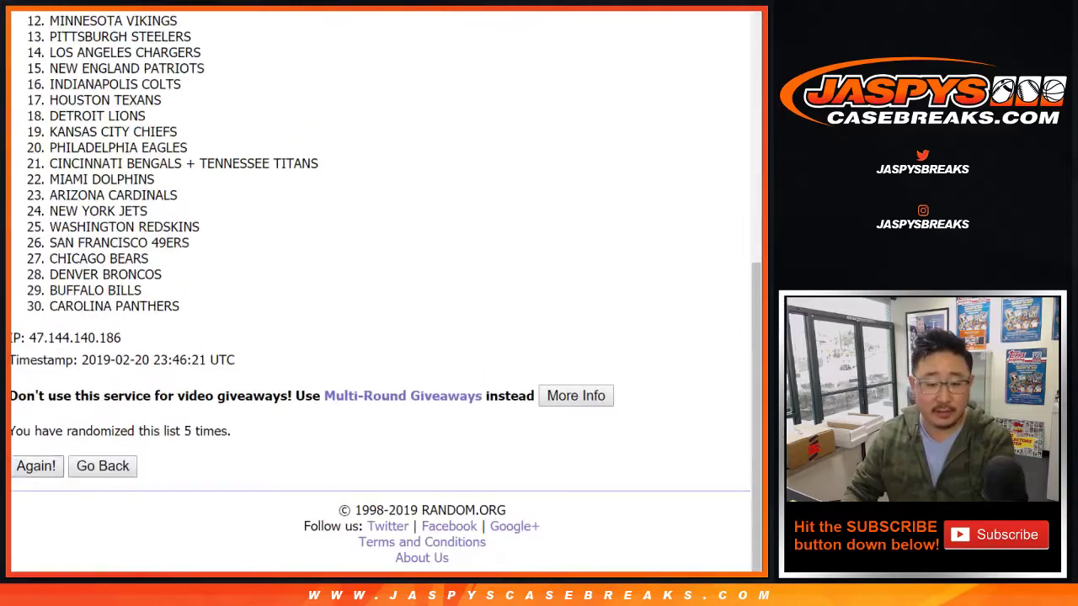
key("Return")
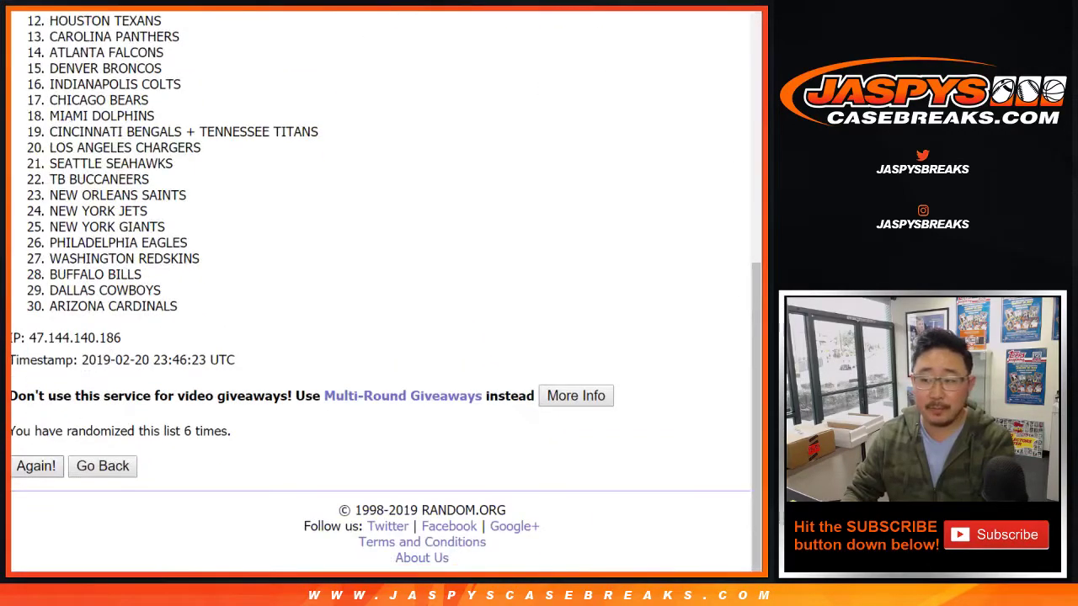
key("Return")
key("Return")
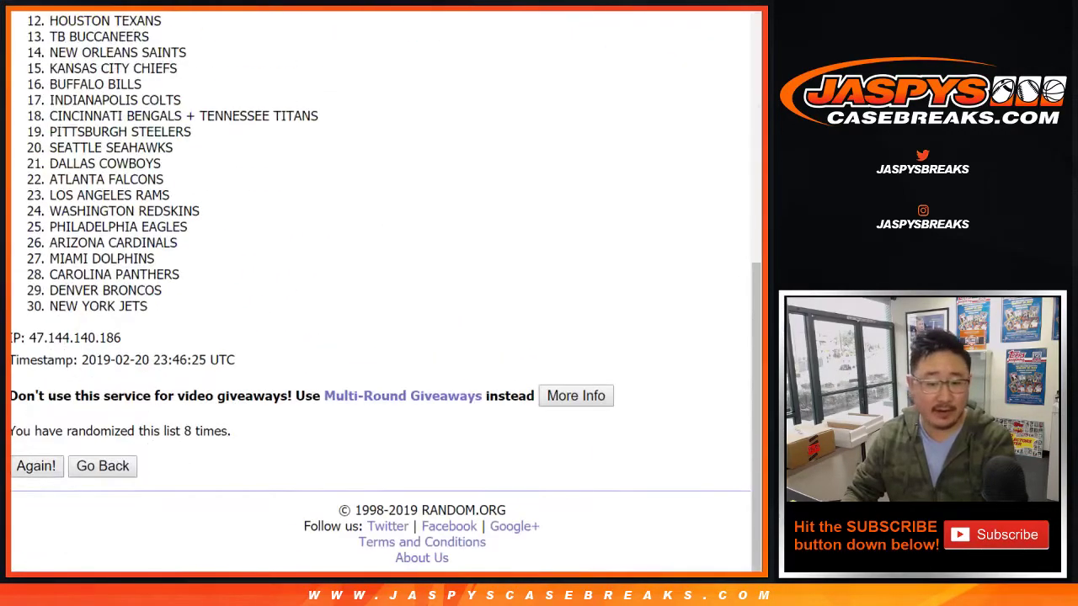
key("Return")
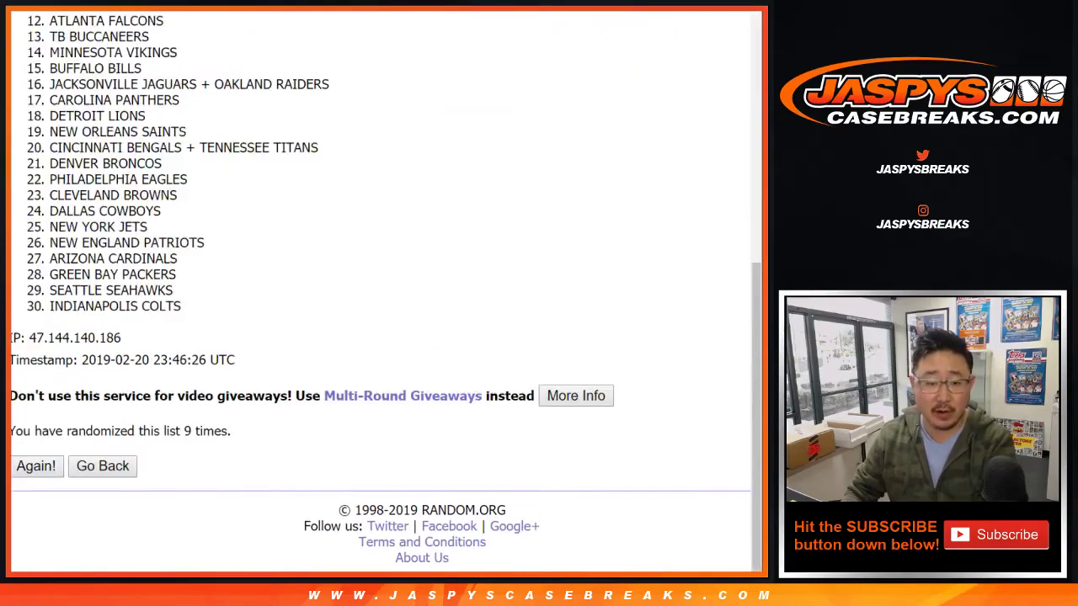
Step: Copy all 30 randomized team names into column B of the Google Sheets spreadsheet, starting at cell B1
scroll(380, 292, "up", 6)
left_click_drag(50, 312, 252, 308)
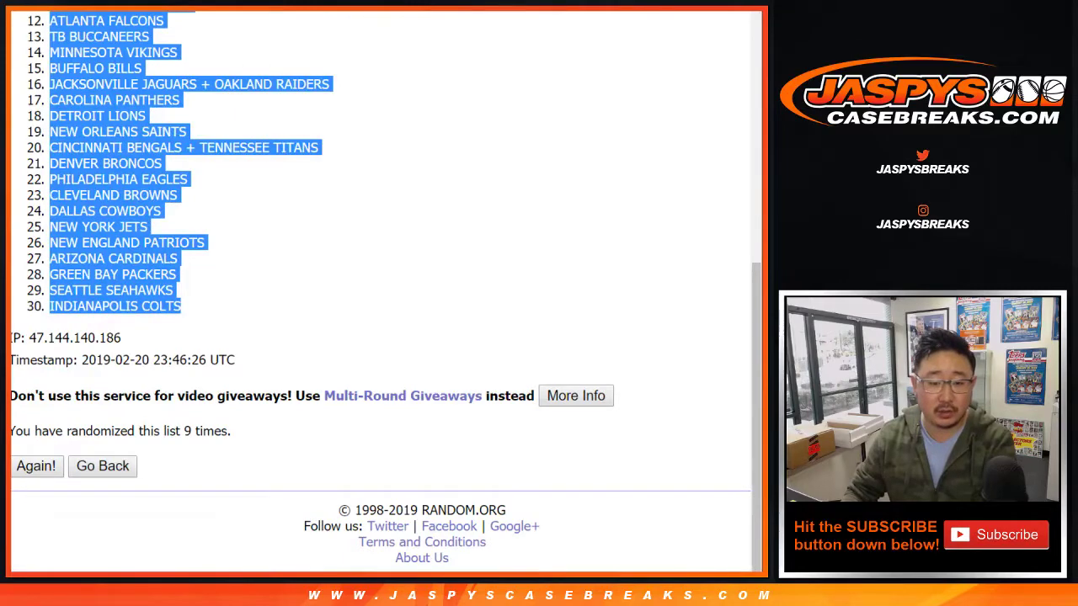
key("ctrl+Tab")
right_click(148, 113)
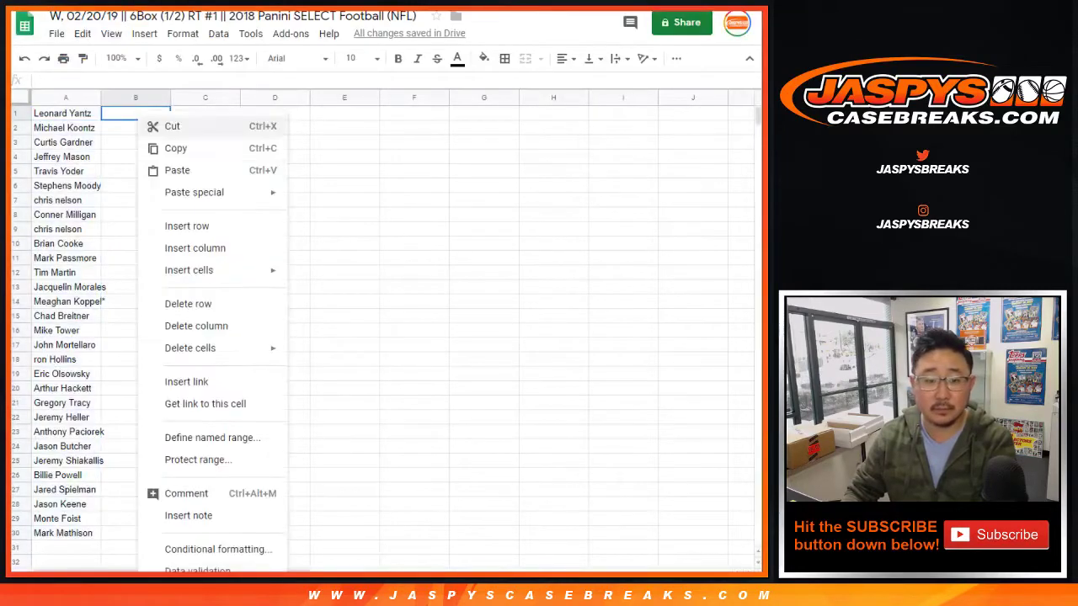
left_click(173, 168)
Step: Format the whole sheet in Helvetica Neue with a font size of 13
left_click(297, 58)
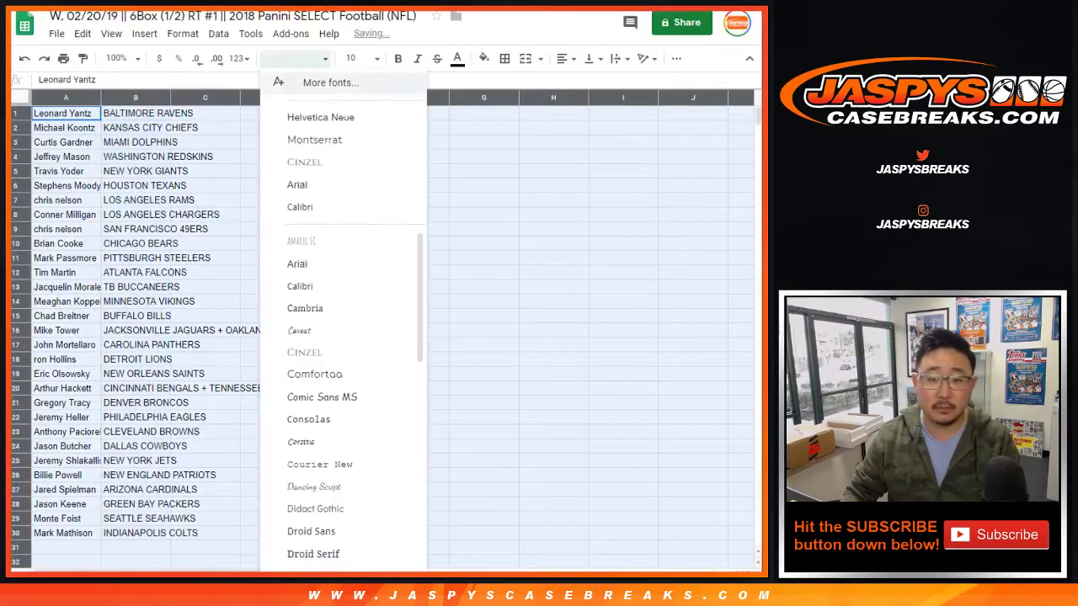
left_click(320, 118)
left_click(376, 58)
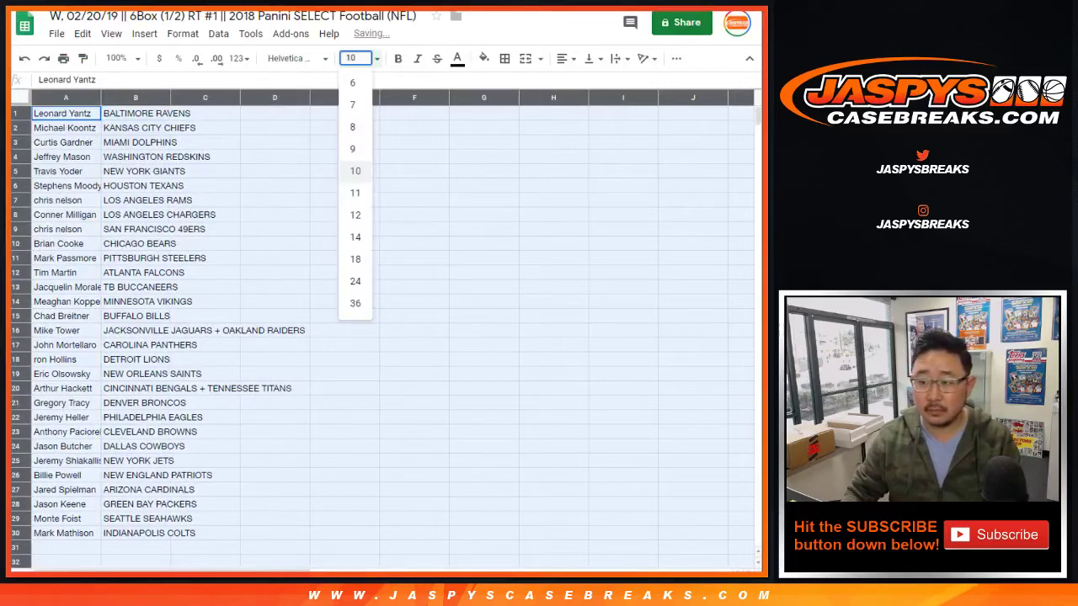
left_click(354, 214)
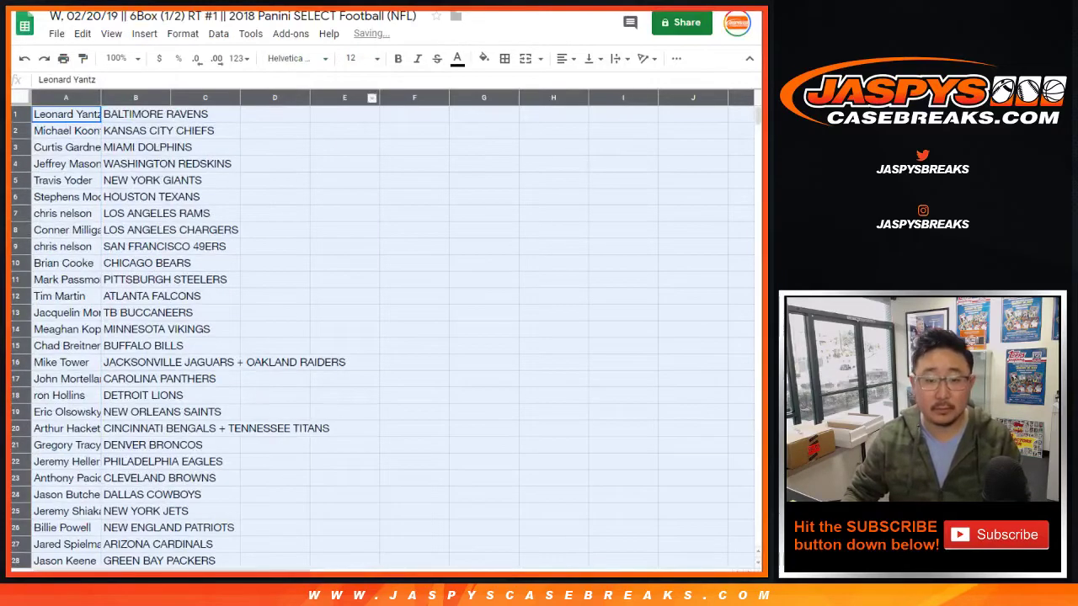
left_click(357, 58)
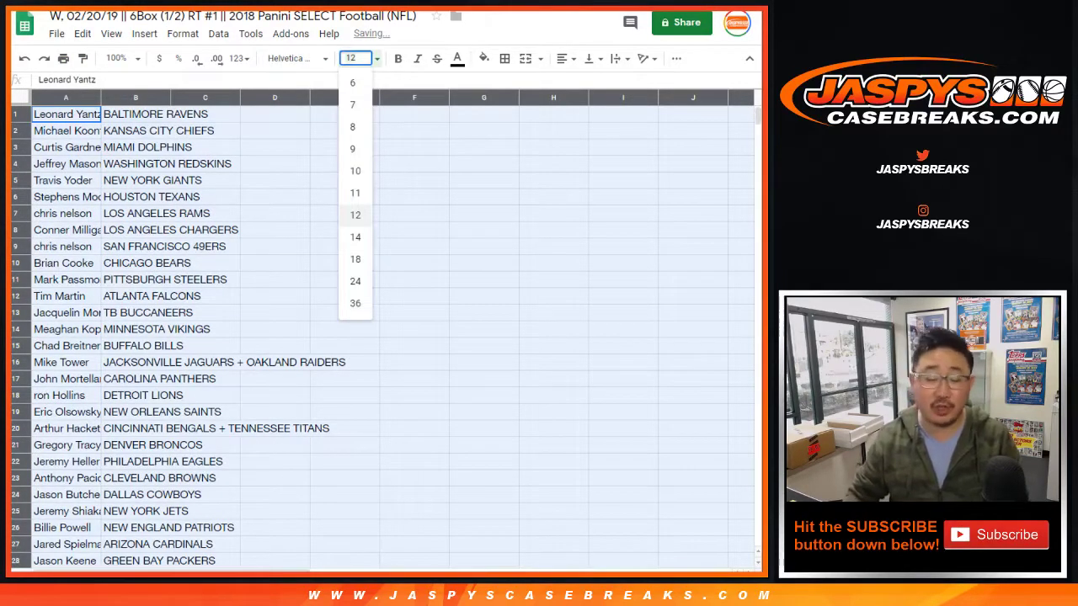
type("13")
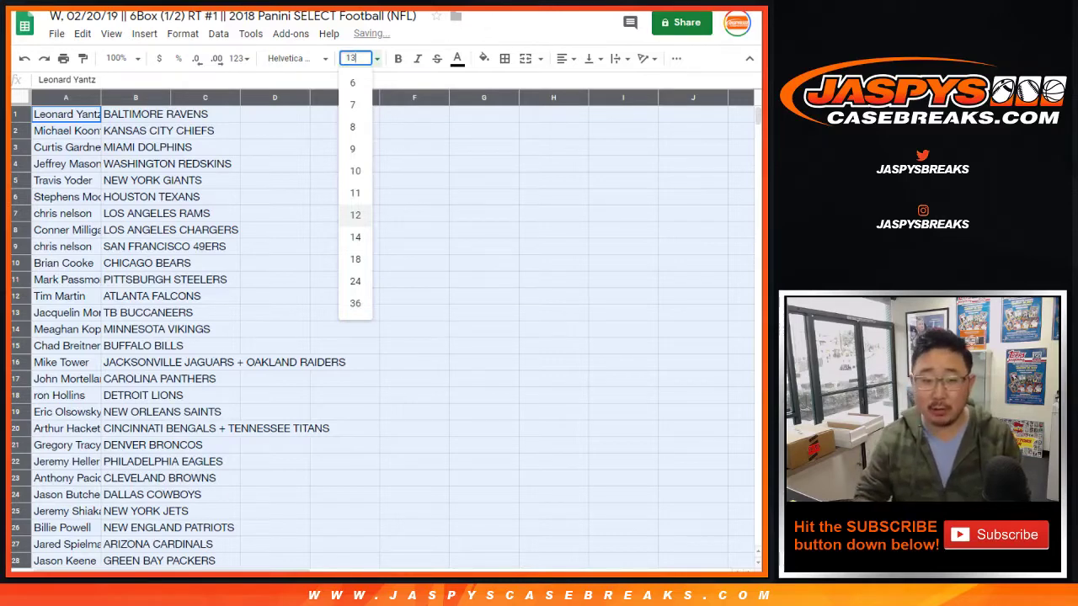
key("Return")
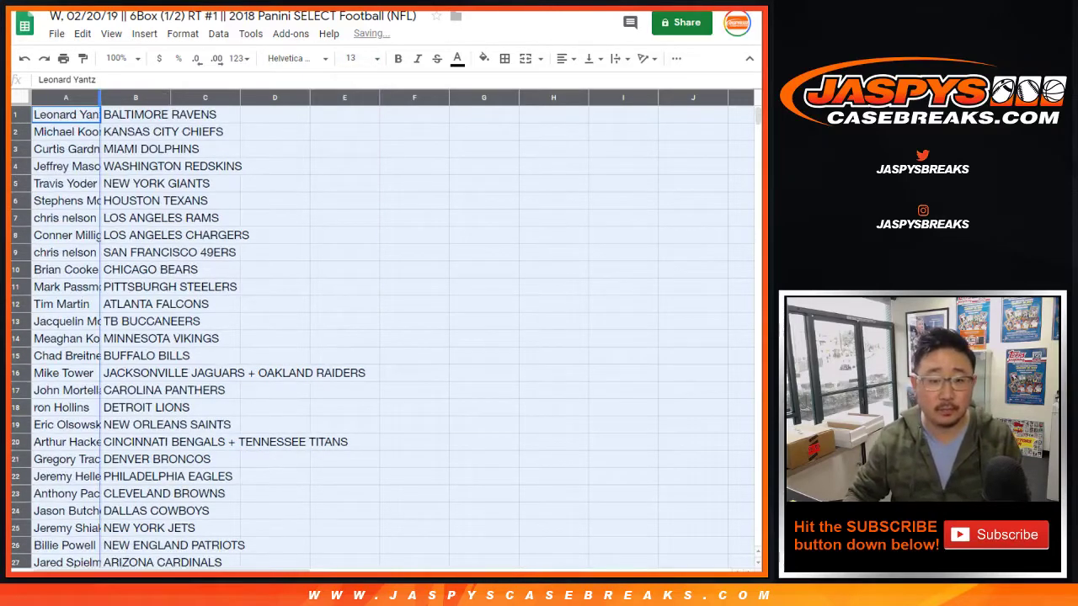
Step: Fit the widths of columns A and B to their contents and set the sheet zoom to 150%
double_click(100, 98)
left_click(116, 58)
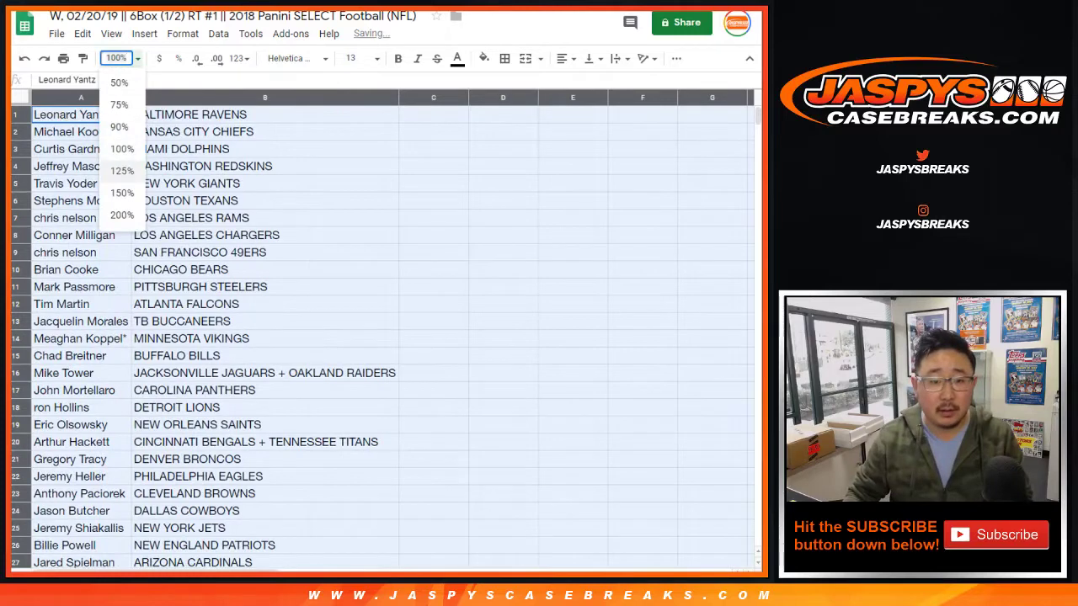
left_click(123, 193)
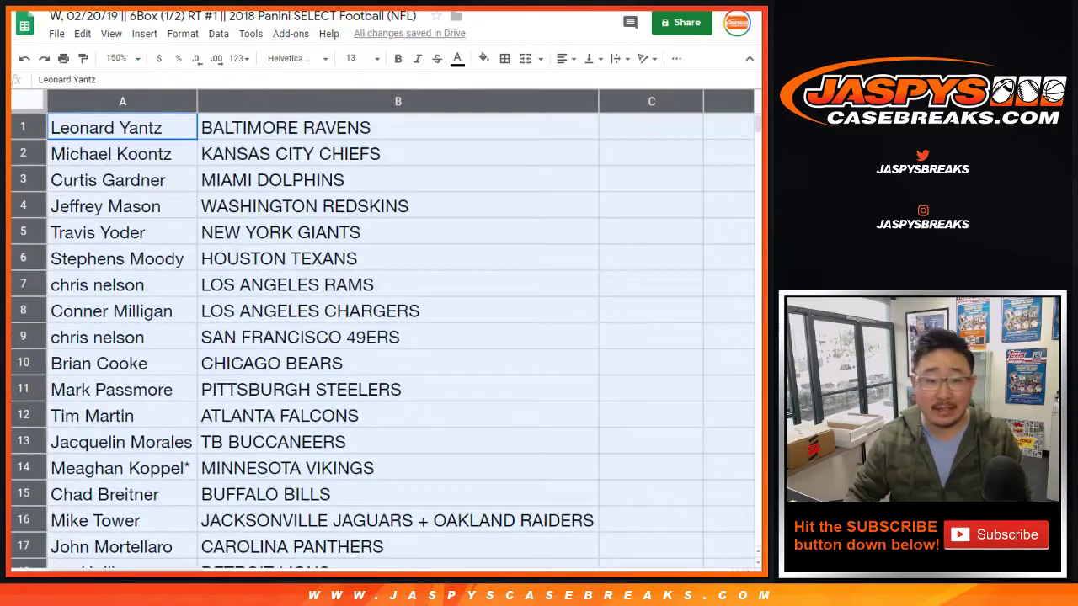
double_click(195, 101)
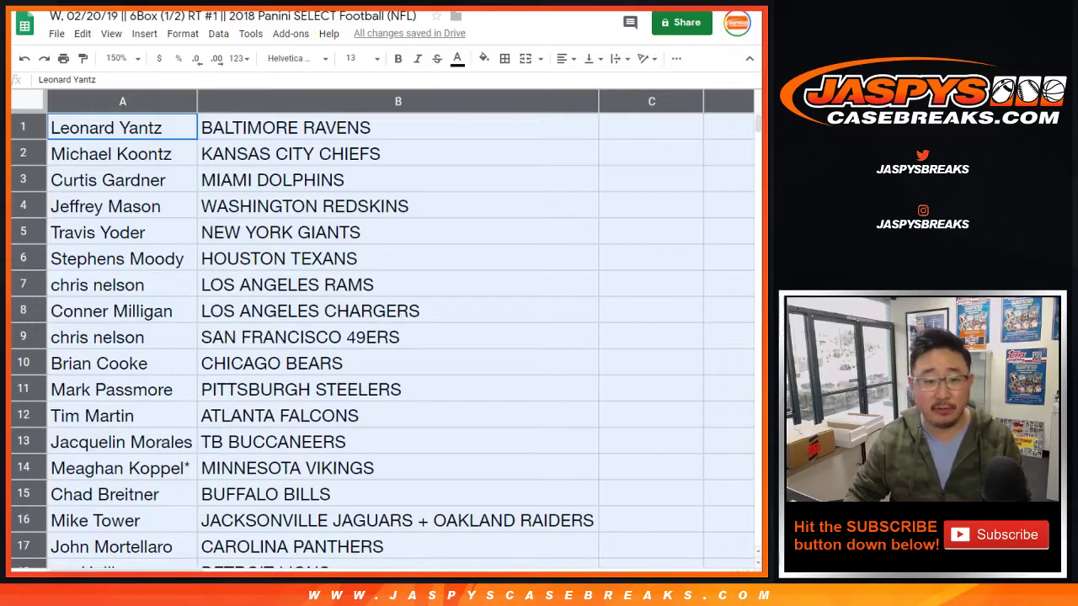
Step: Go through rows 1 to 30 one at a time, highlighting each full row to read its participant and team pairing
left_click(23, 127)
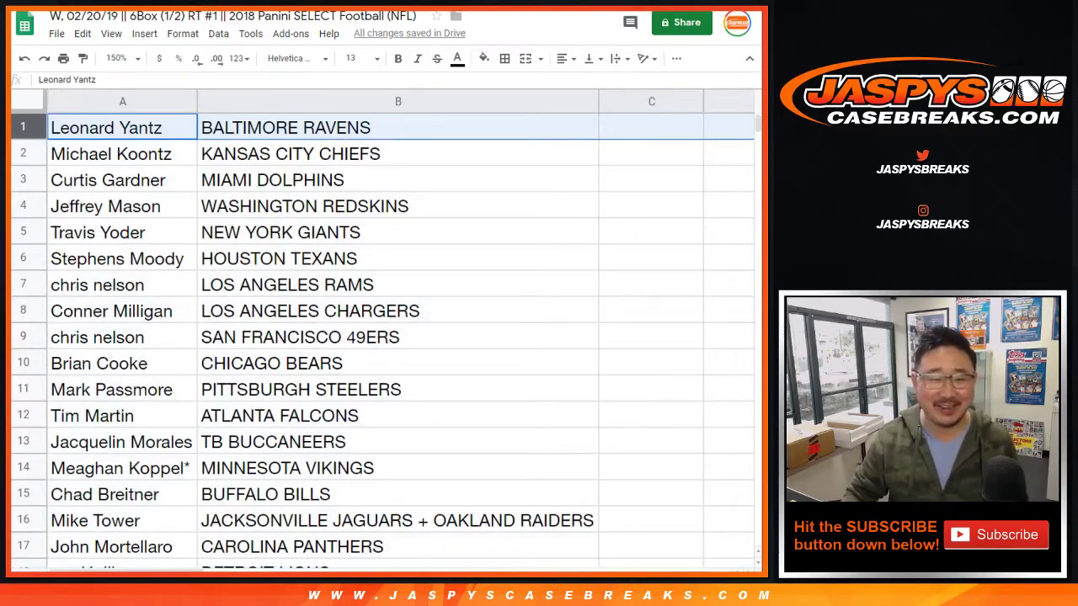
key("Down")
key("shift+space")
key("Down")
key("shift+space")
key("Down")
key("shift+space")
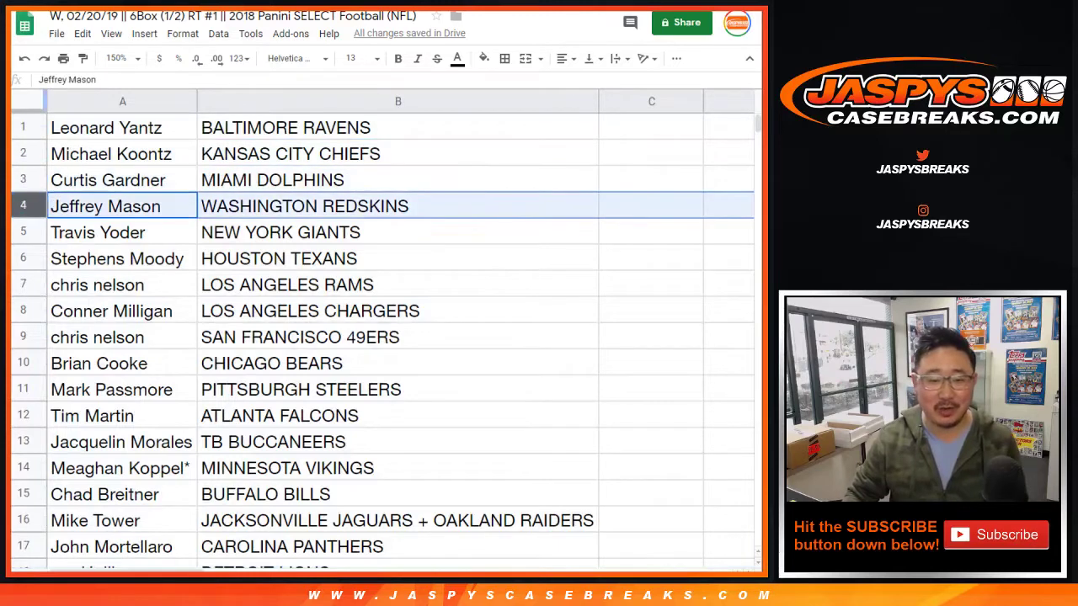
key("Down")
key("shift+space")
key("Down")
key("shift+space")
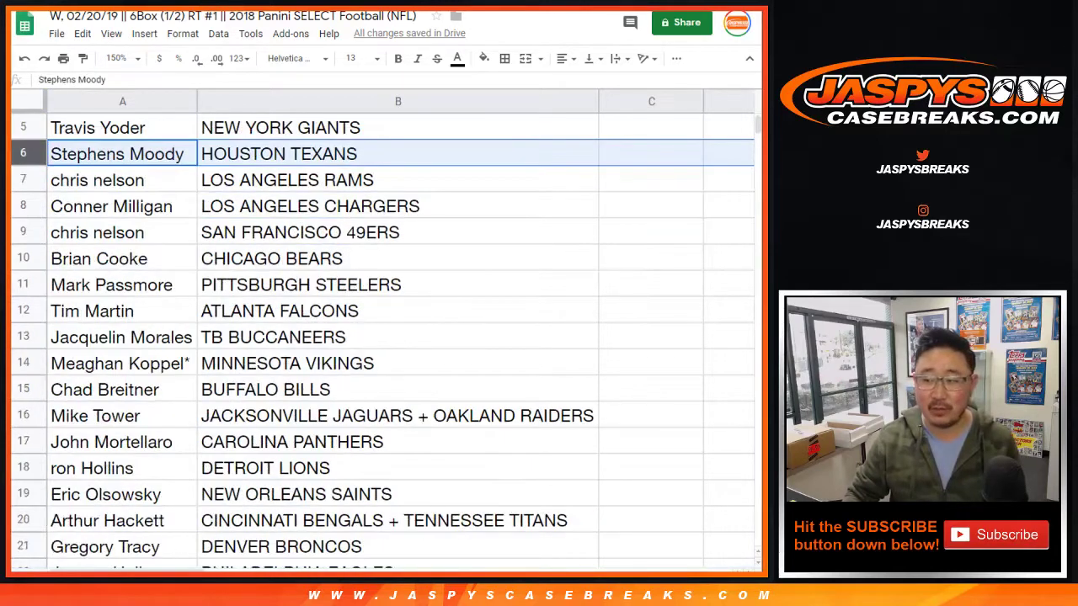
key("Down")
key("shift+space")
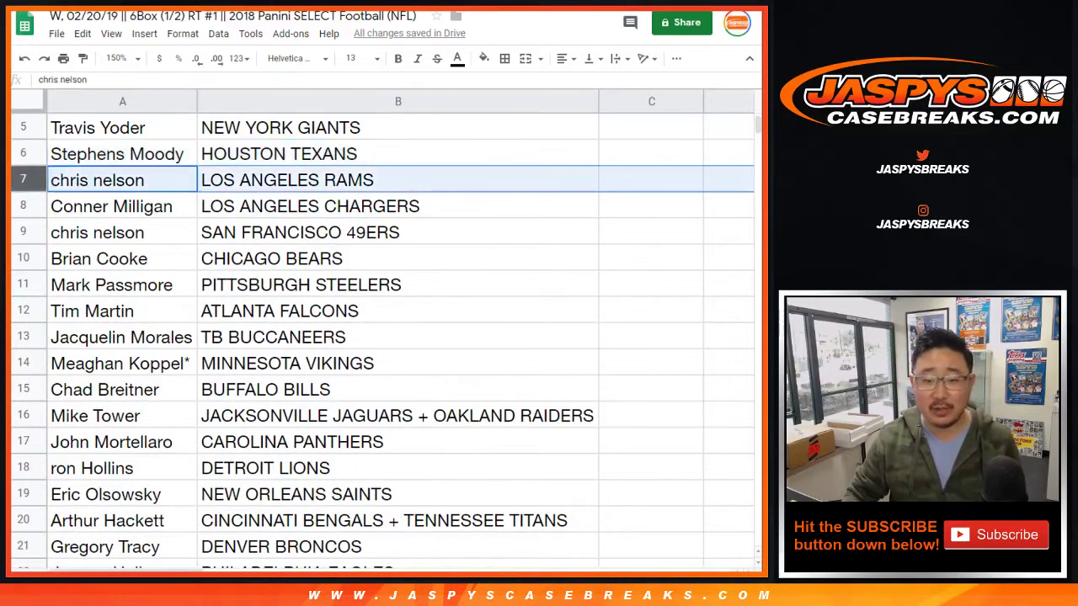
key("Down")
key("shift+space")
key("Down")
key("shift+space")
key("Down")
key("shift+space")
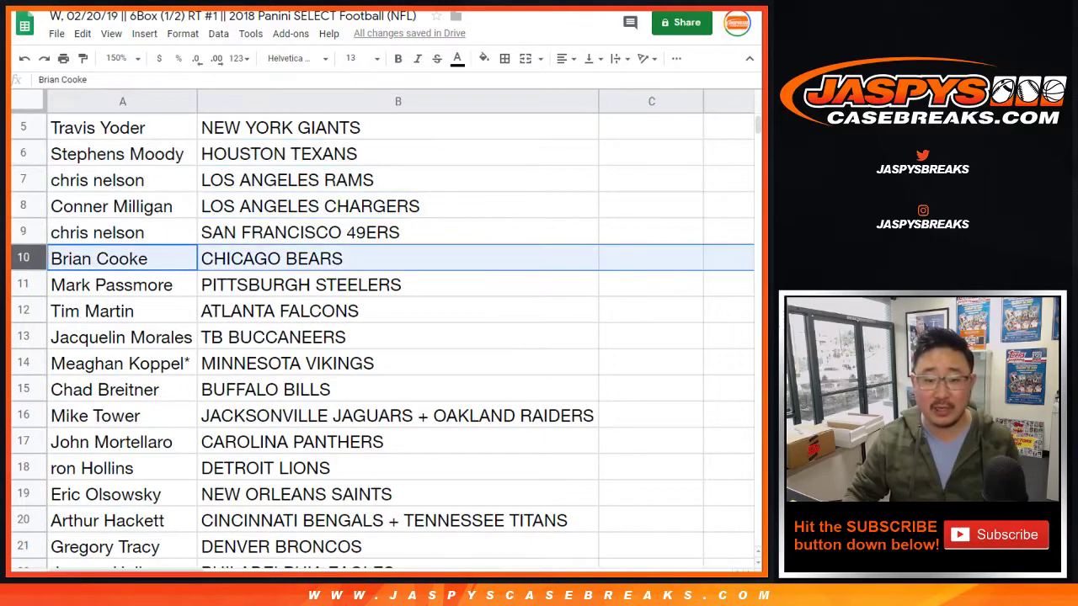
scroll(383, 337, "down", 2)
key("Down")
key("shift+space")
key("Down")
key("shift+space")
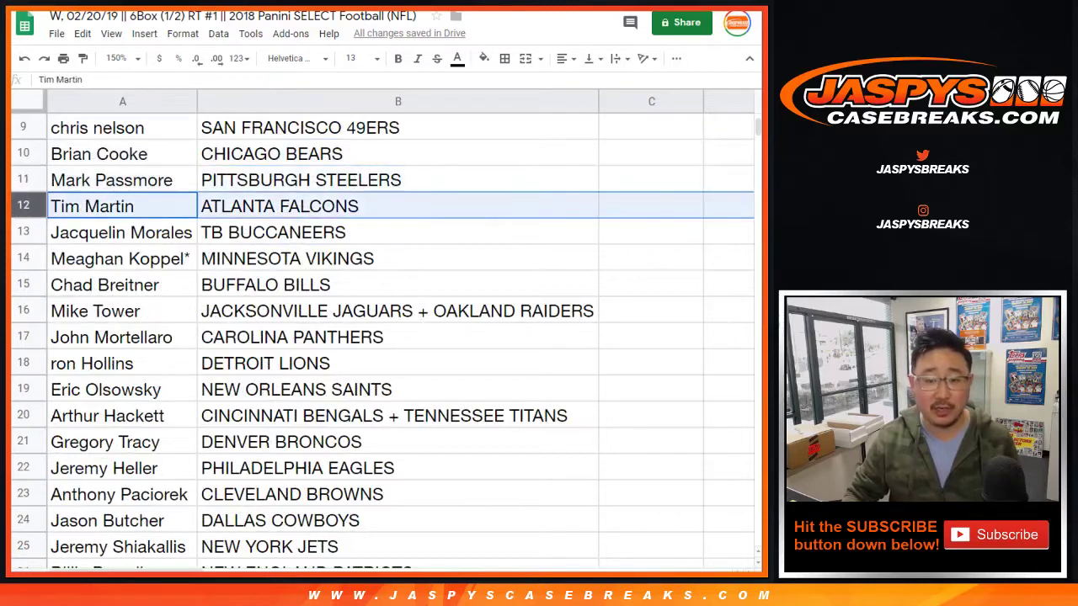
key("Down")
key("shift+space")
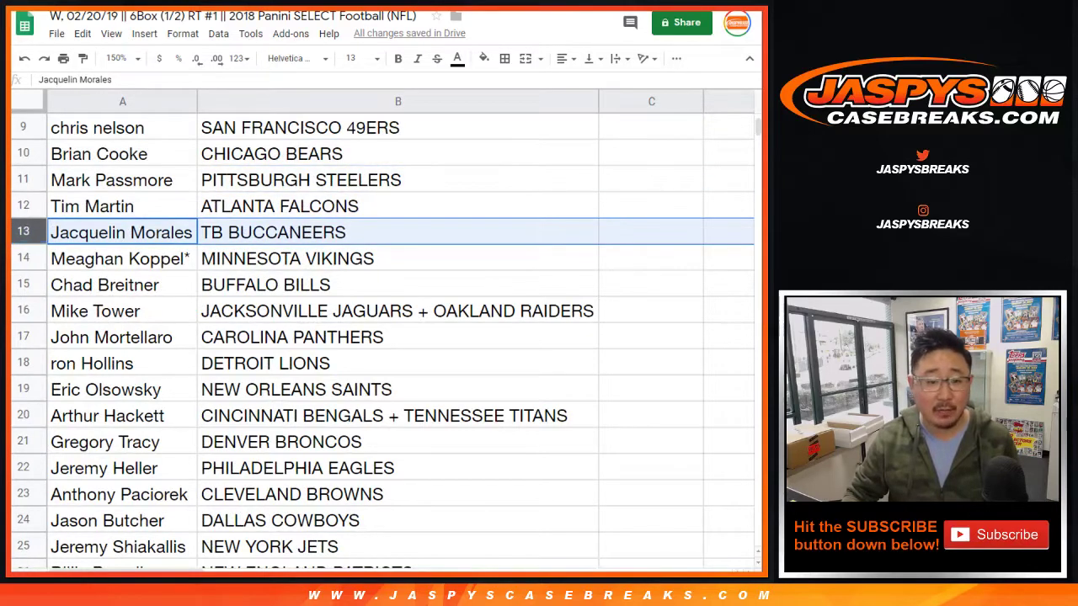
key("Down")
key("shift+space")
key("Down")
key("shift+space")
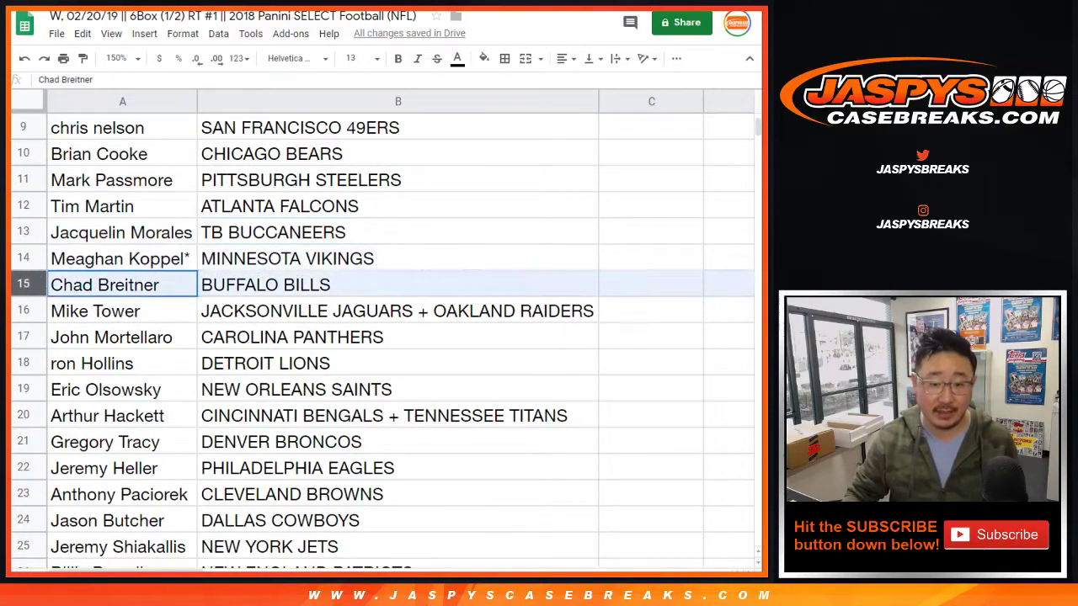
scroll(384, 337, "down", 2)
key("Down")
key("shift+space")
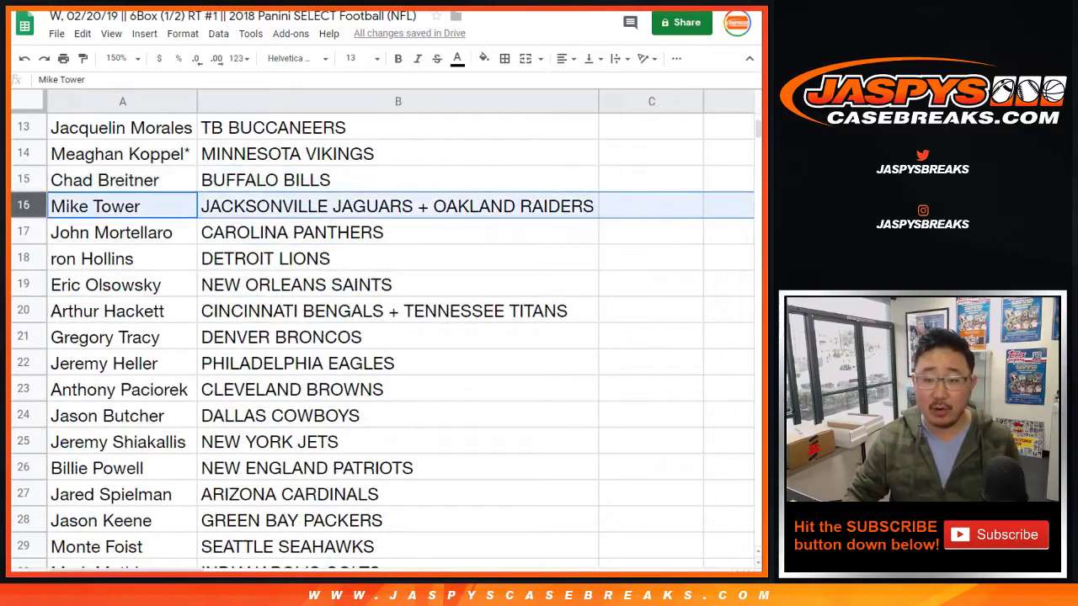
key("Down")
key("shift+space")
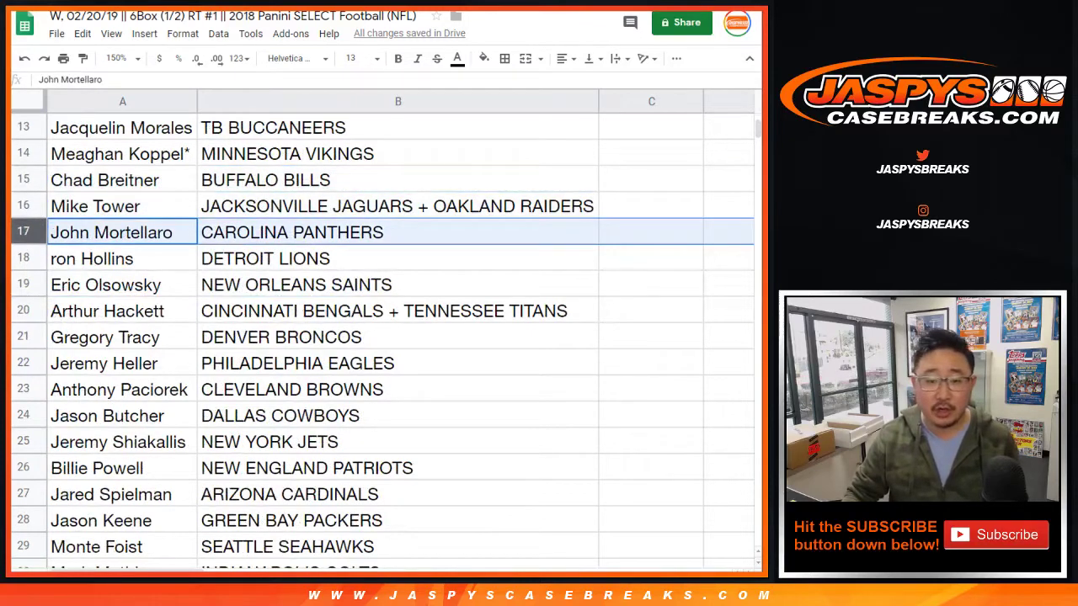
key("Down")
key("shift+space")
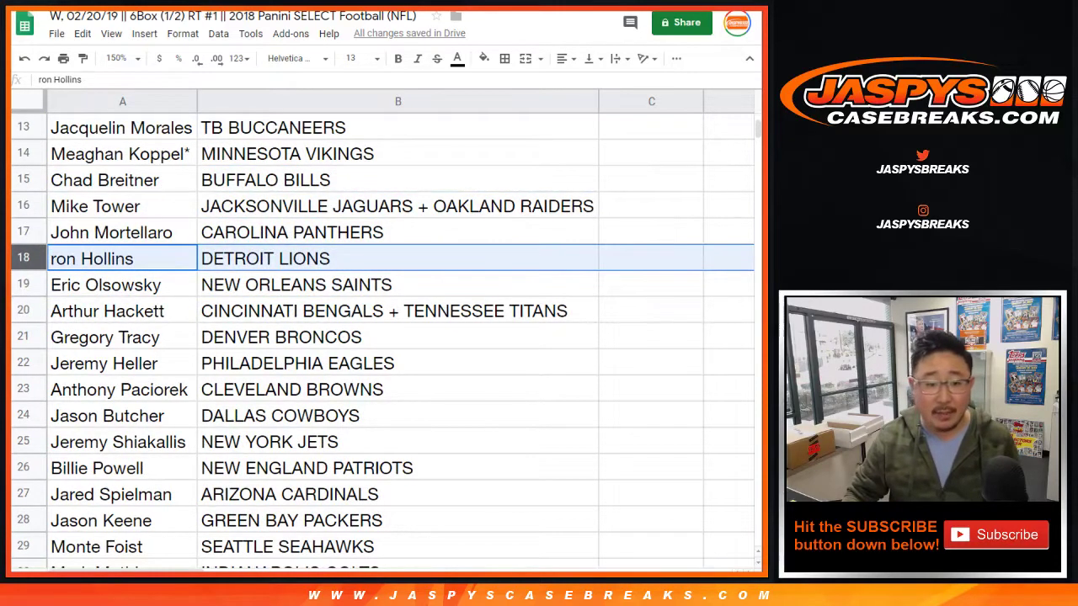
scroll(384, 337, "down", 1)
key("Down")
key("shift+space")
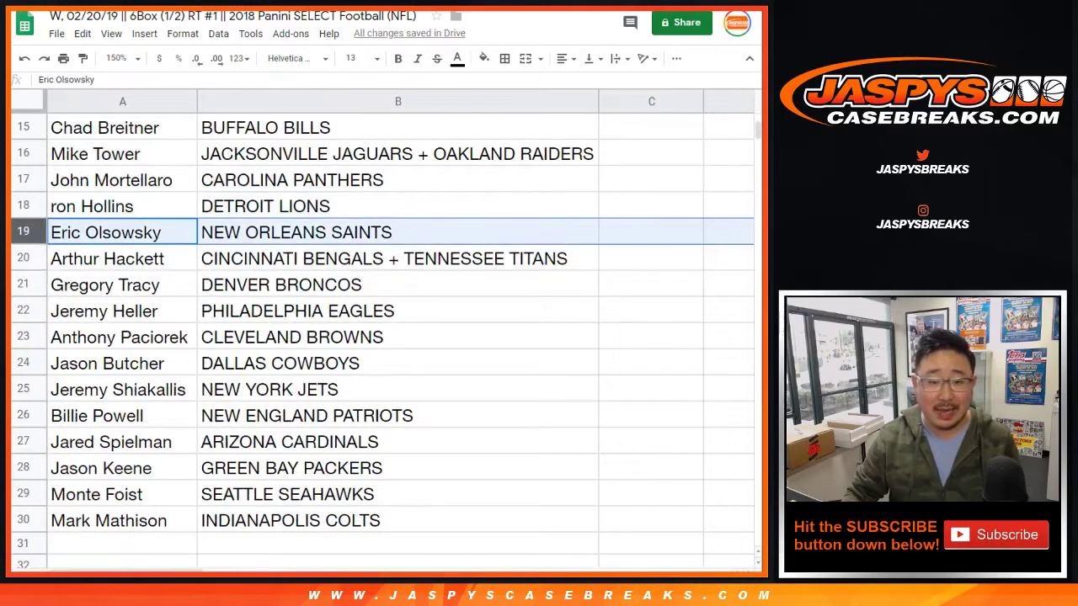
key("Down")
key("shift+space")
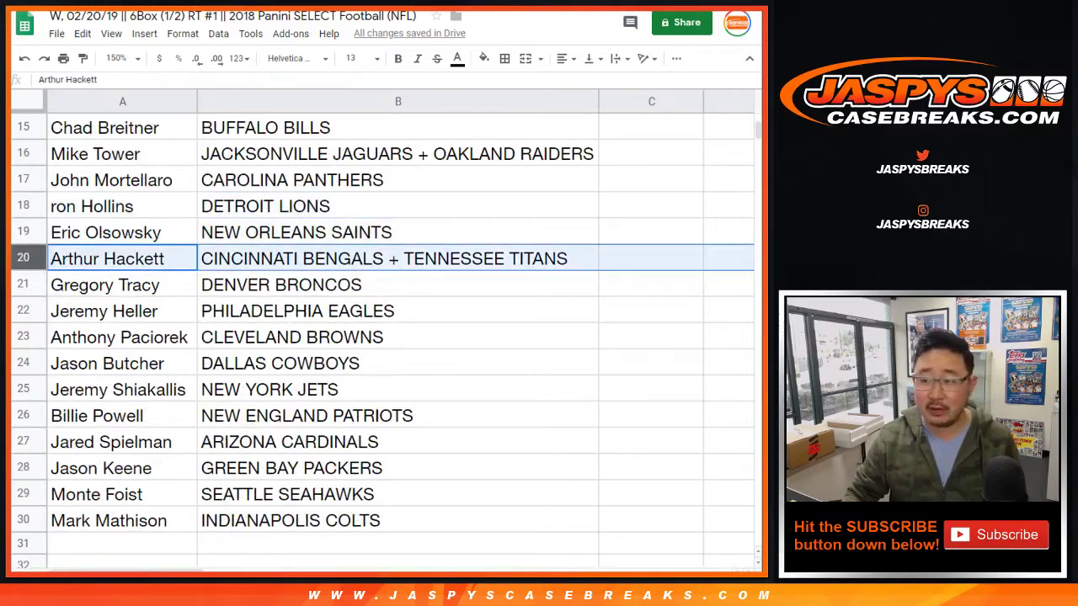
key("Down")
key("shift+space")
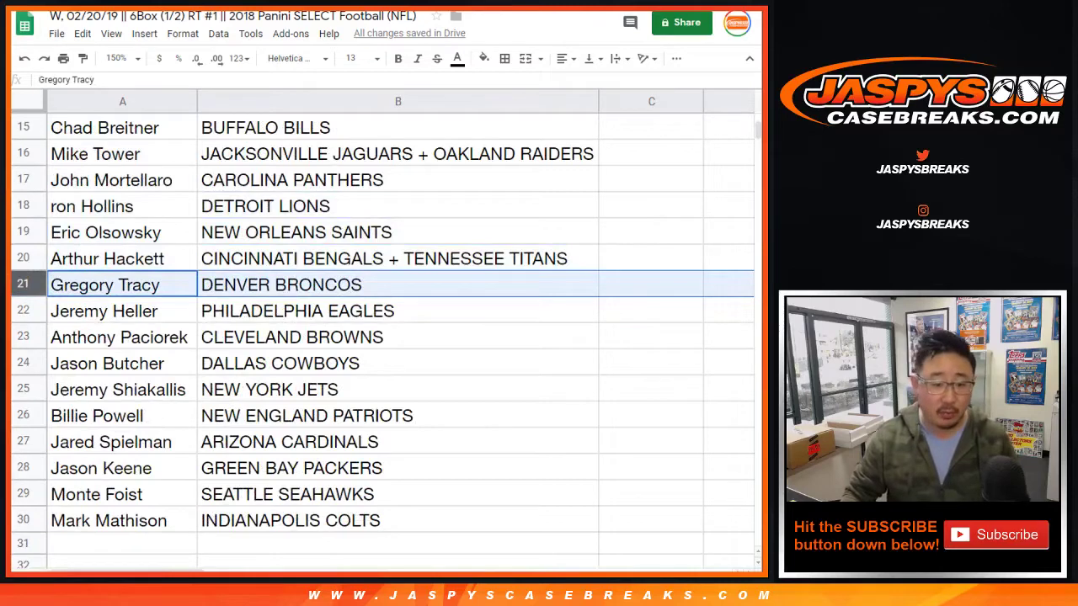
key("Down")
key("shift+space")
key("Down")
key("shift+space")
key("Down")
key("shift+space")
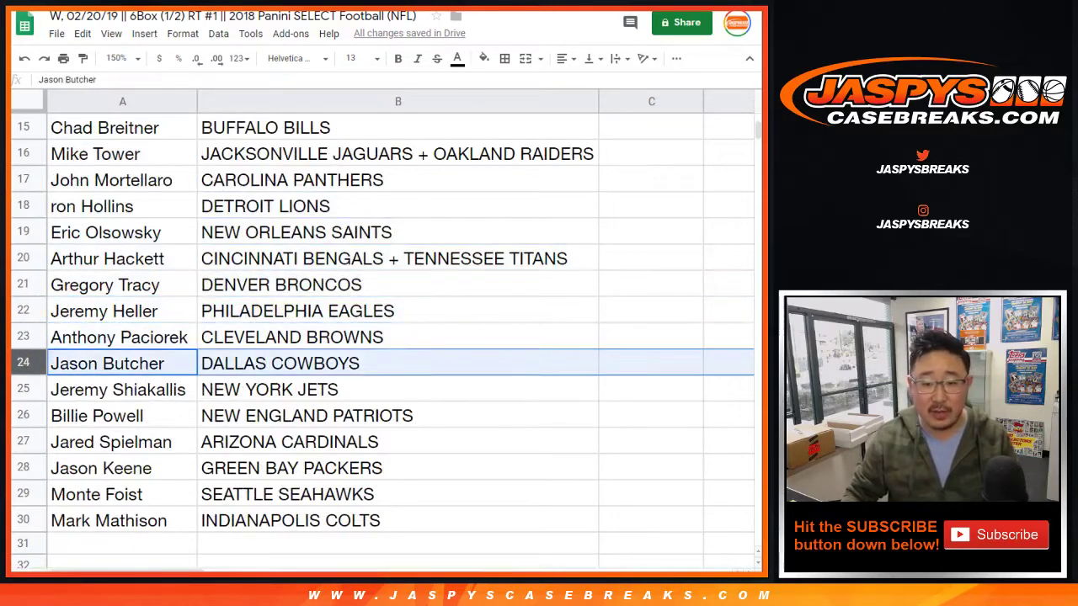
scroll(383, 337, "down", 2)
key("Down")
key("shift+space")
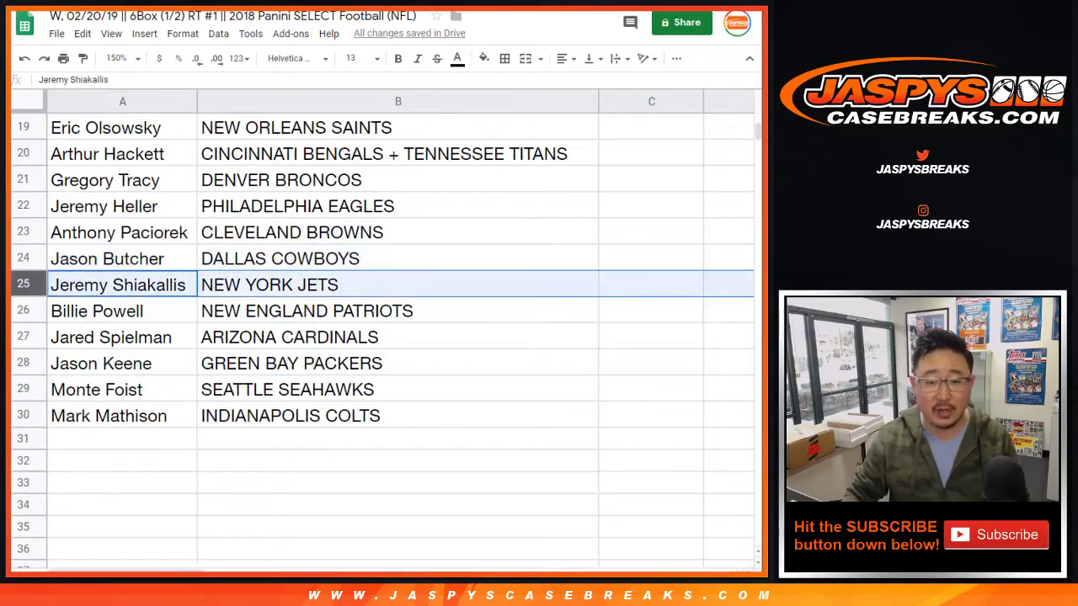
key("Down")
key("shift+space")
key("Down")
key("shift+space")
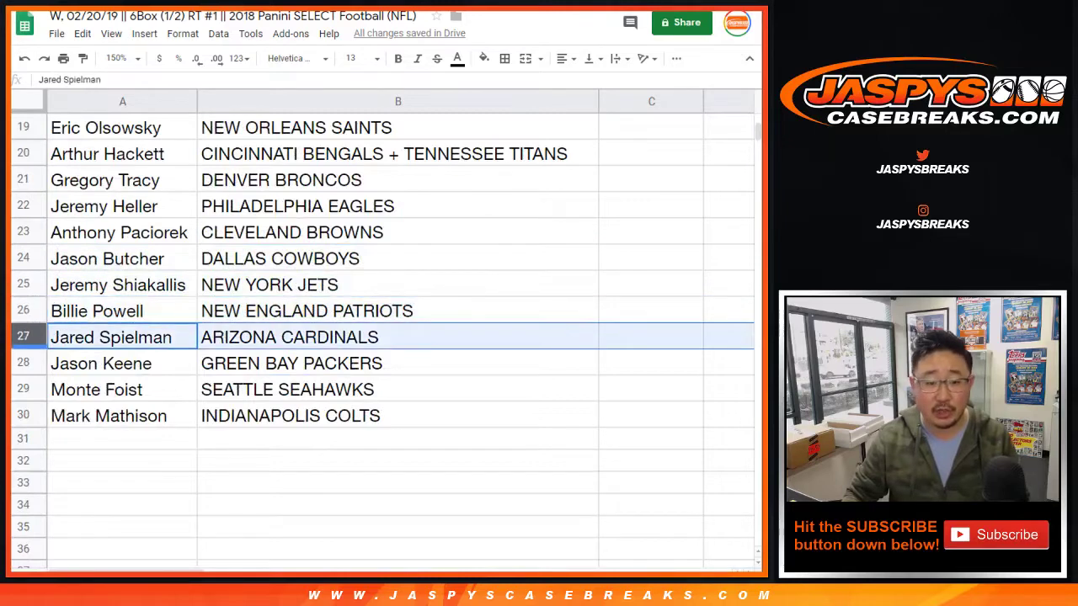
key("Down")
key("shift+space")
key("Down")
key("shift+space")
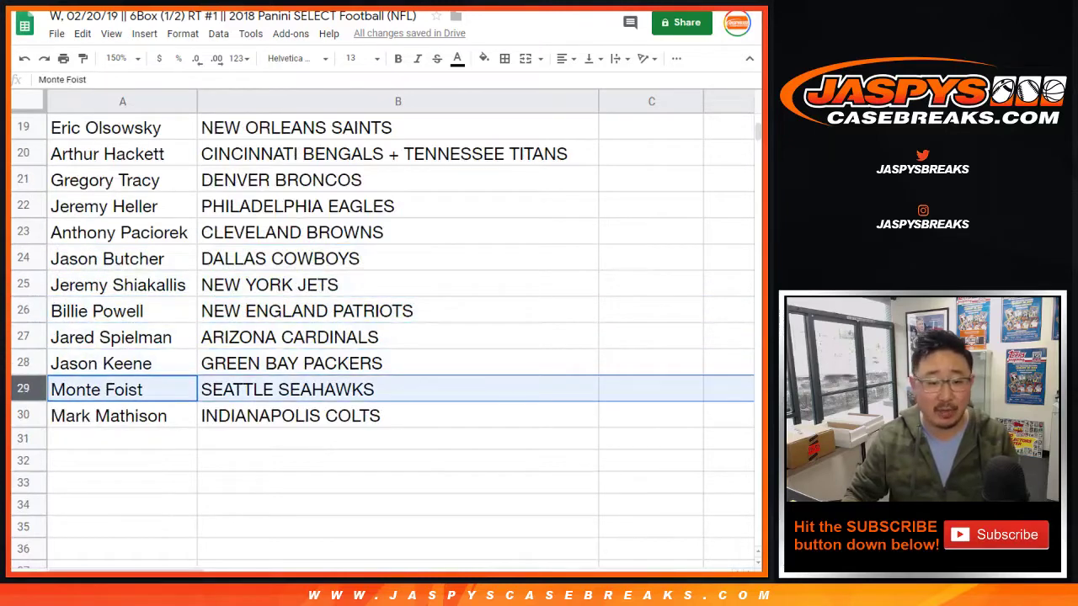
key("Down")
key("shift+space")
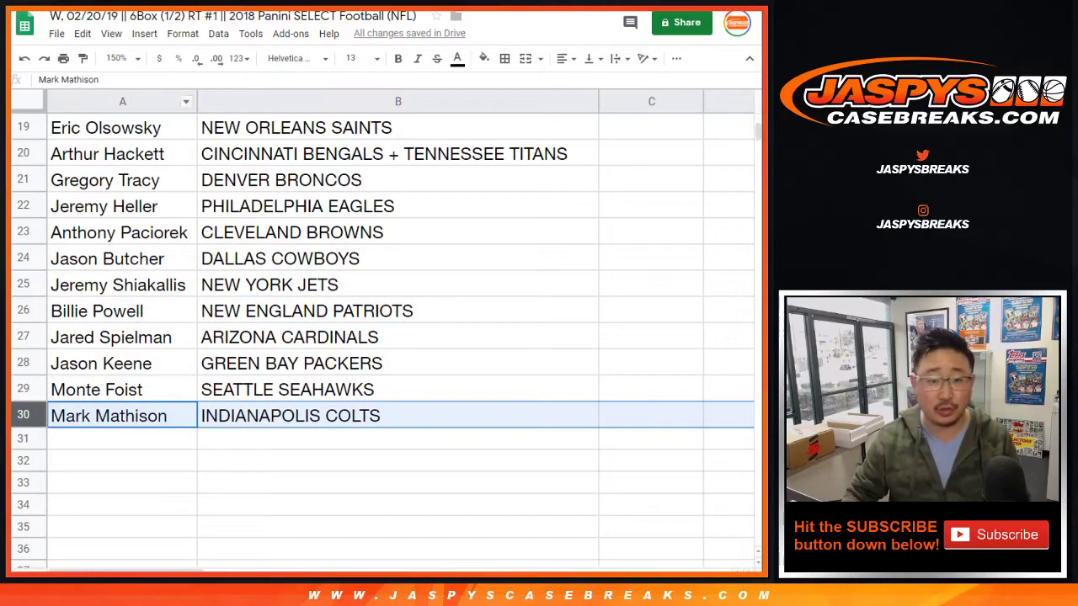
Step: Set the sheet zoom to 85% and sort the sheet by the team names in column B, A to Z
left_click(116, 58)
type("85")
key("Return")
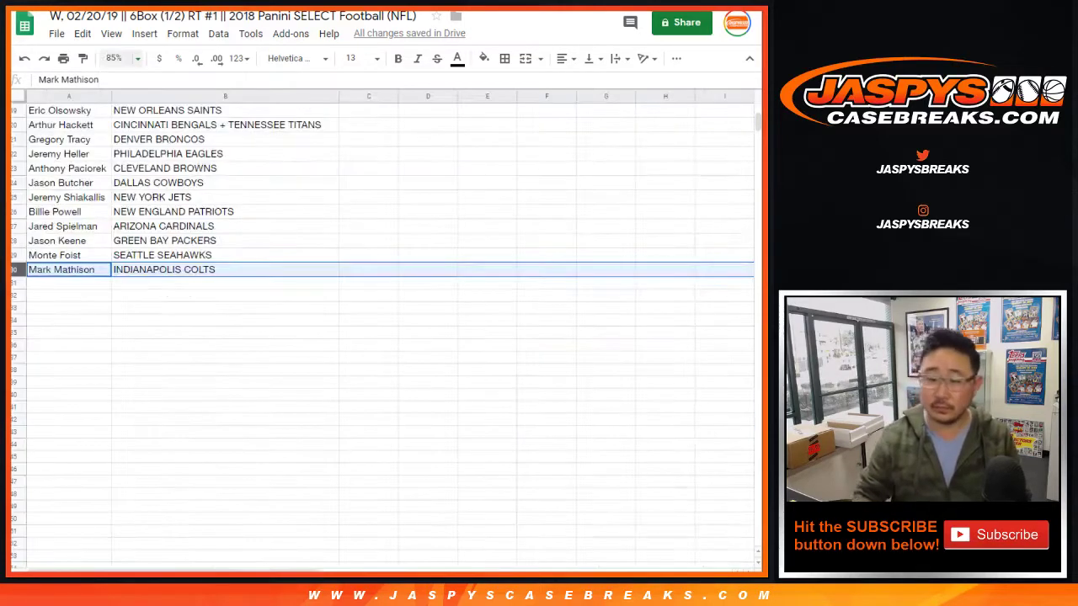
scroll(379, 329, "up", 6)
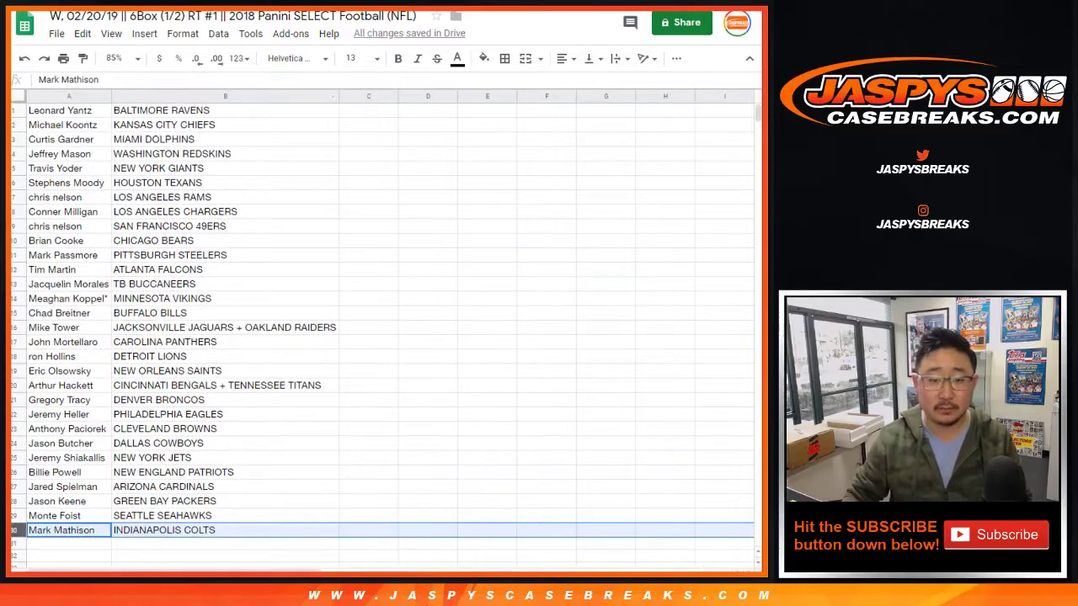
left_click(329, 96)
left_click(218, 34)
left_click(243, 56)
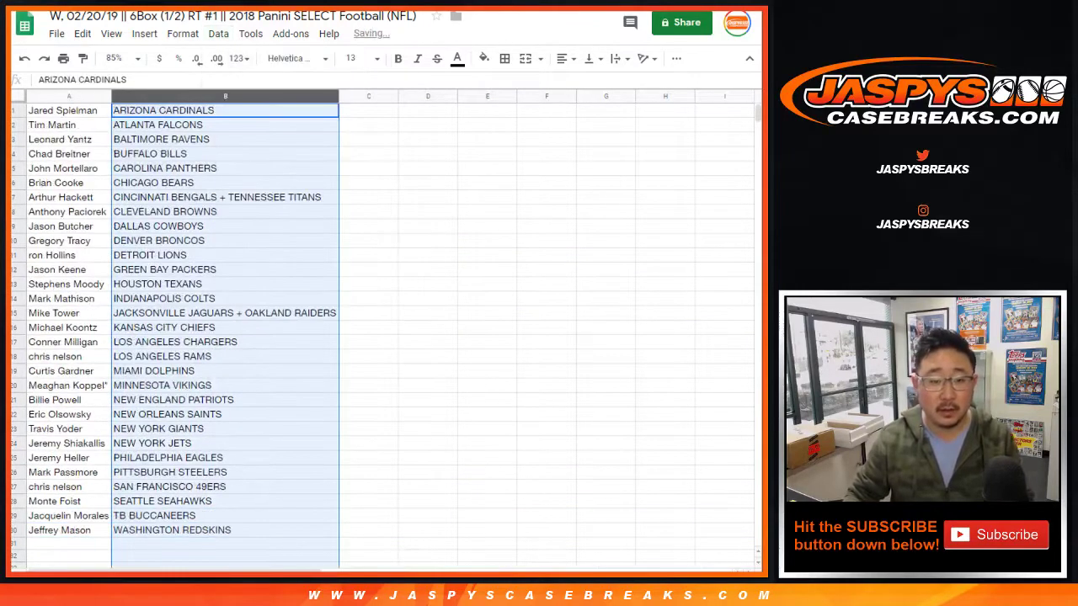
Step: Set the font size of the whole sheet to 14
left_click(69, 111)
left_click(19, 96)
left_click(377, 58)
type("14")
key("Return")
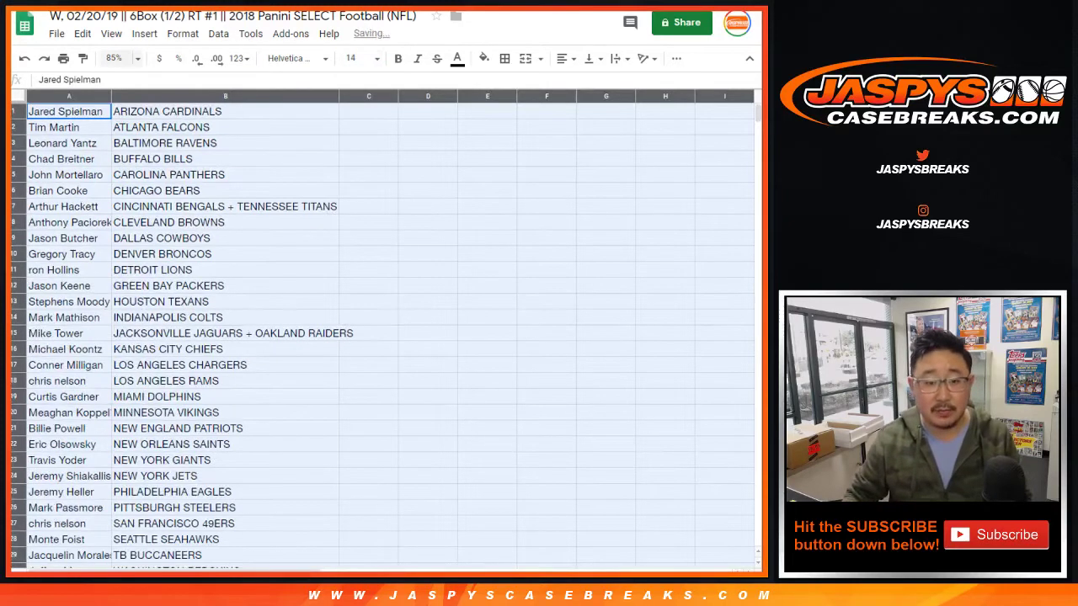
Step: Set the sheet zoom to 80% and widen columns A and B to fit their contents
left_click(137, 59)
type("80")
key("Return")
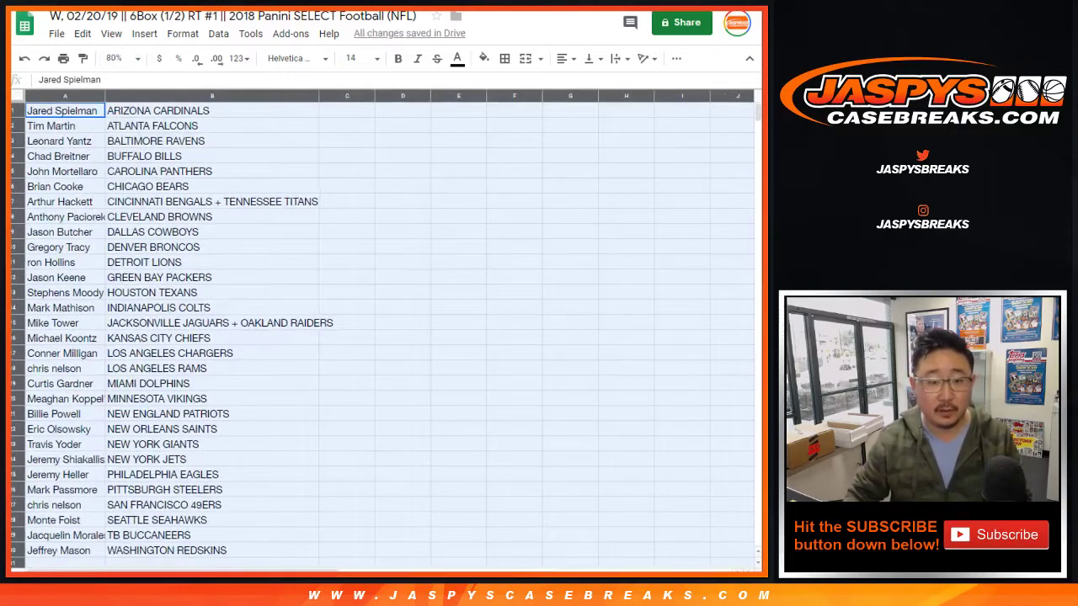
left_click_drag(104, 95, 111, 95)
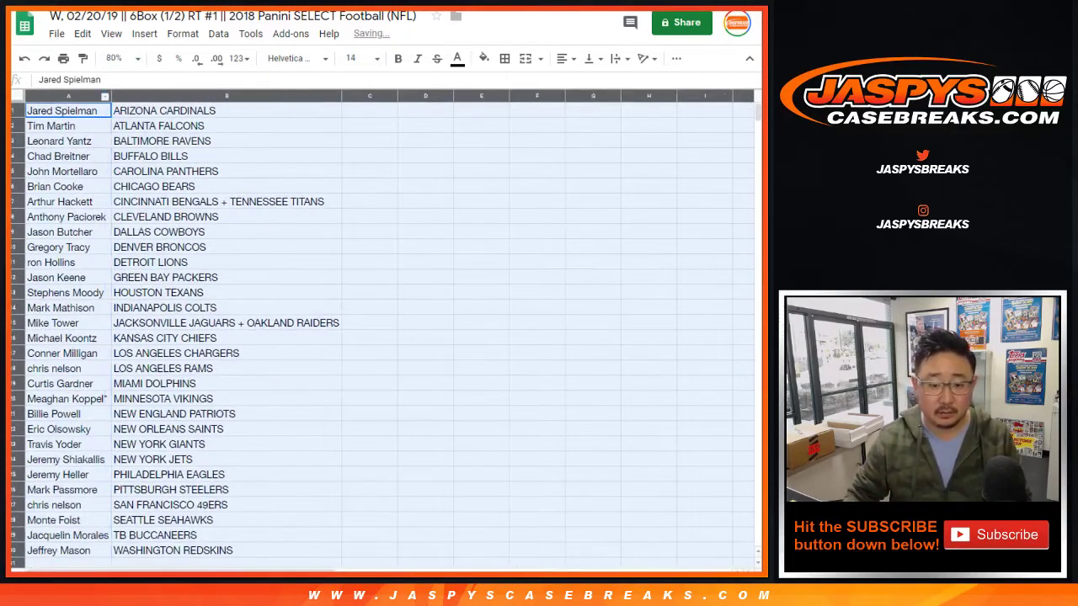
Step: Add borders to all cells of the pairing table in columns A and B and centre its contents horizontally
key("ctrl+a")
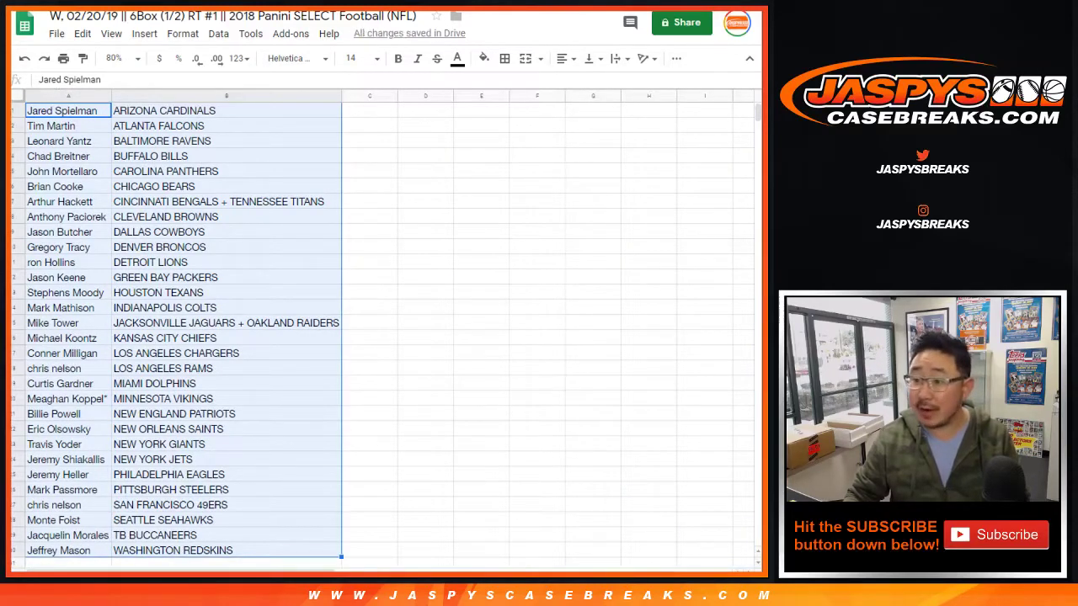
left_click(504, 59)
left_click(511, 86)
left_click(564, 59)
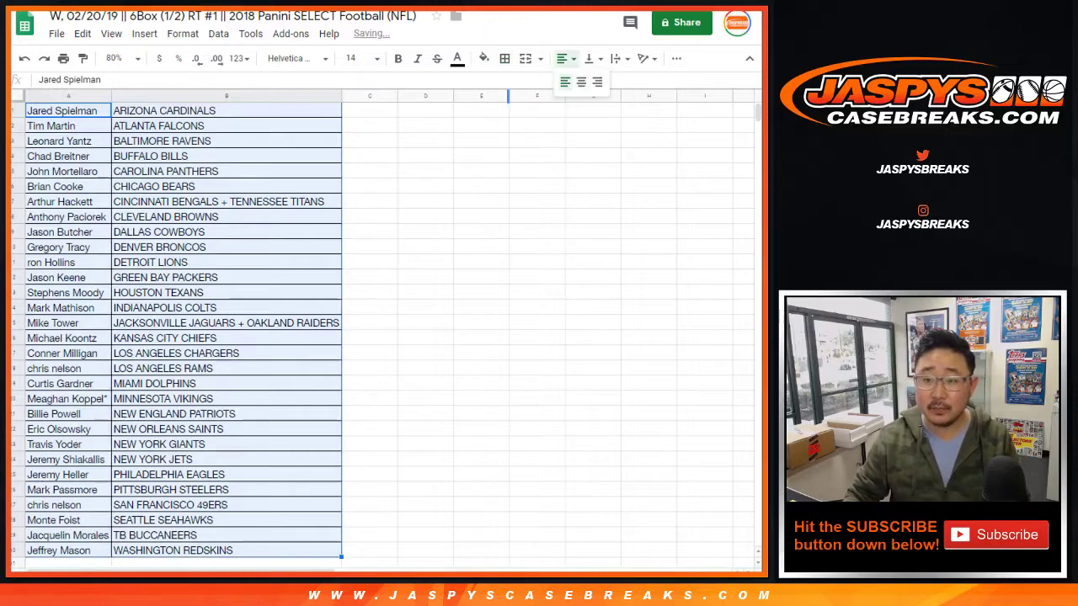
left_click(580, 82)
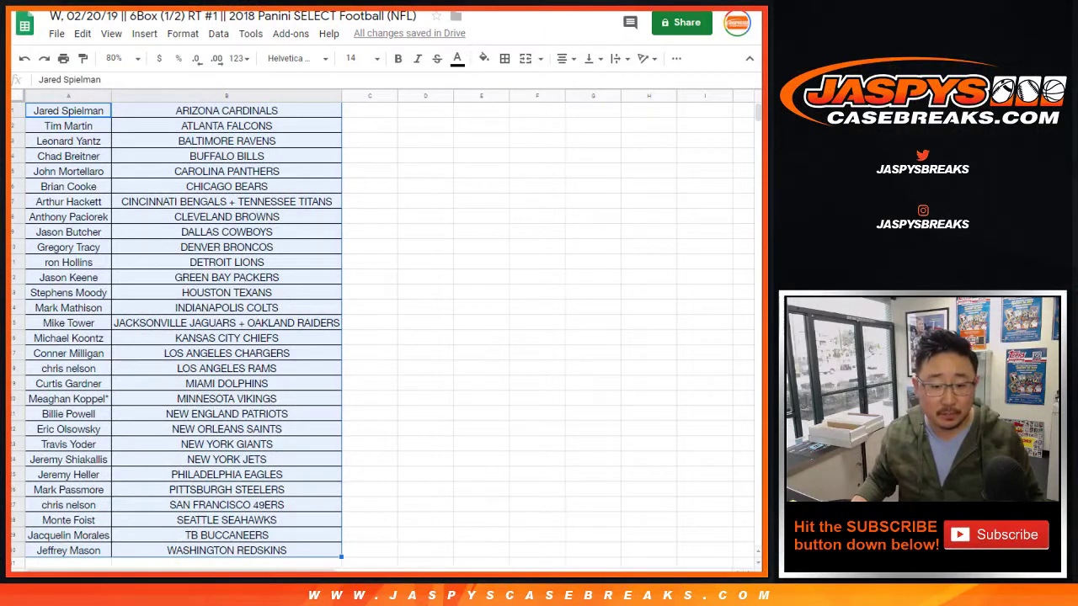
Step: Mark the Washington Redskins and Los Angeles Rams rows, and move the Rams row's participant name from column A to cell C18
left_click(15, 551)
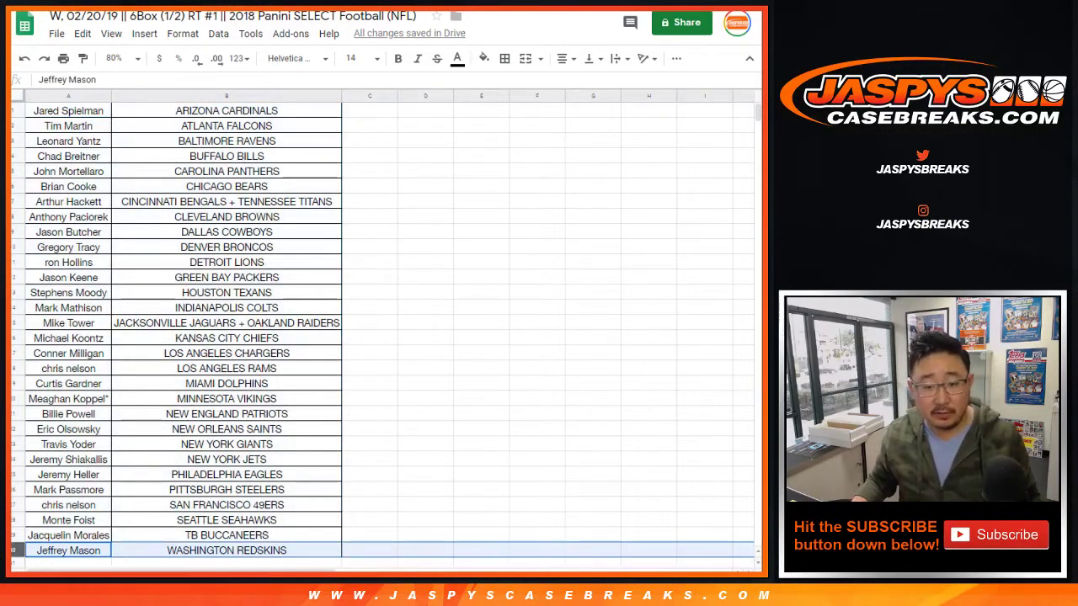
left_click(15, 369, "ctrl")
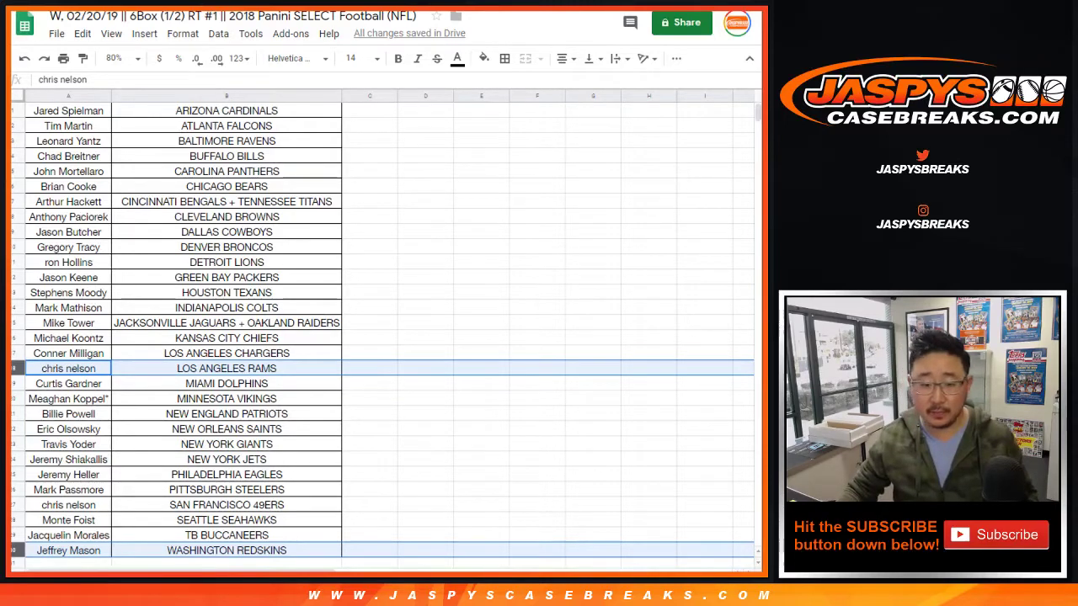
left_click(68, 369)
key("ctrl+c")
key("ctrl+x")
left_click(369, 368)
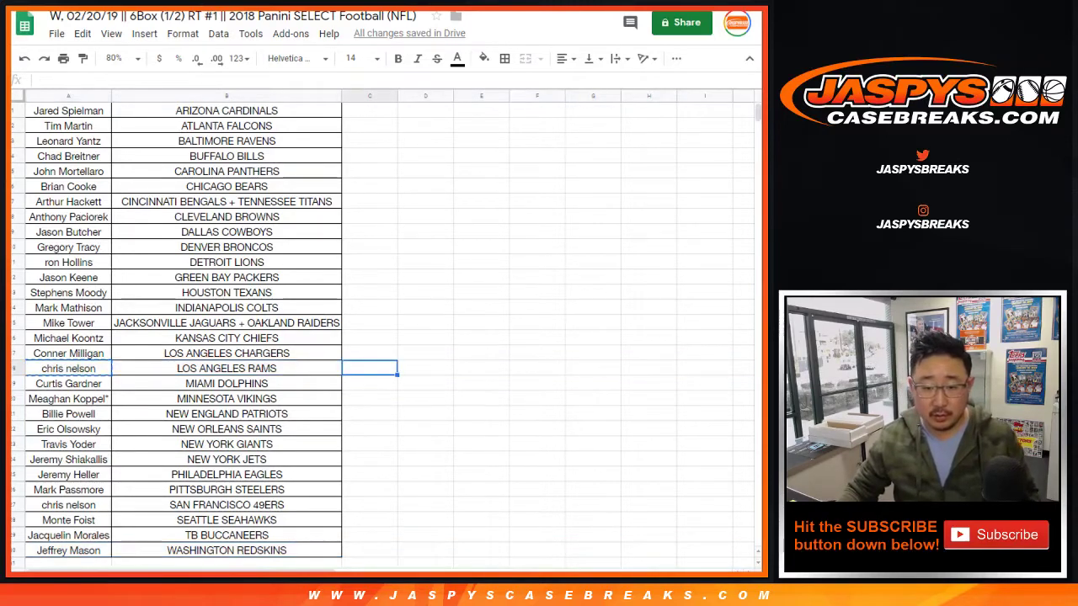
key("ctrl+v")
Step: Move the participant name from the Washington Redskins row to cell A18, beside Los Angeles Rams
left_click(68, 551)
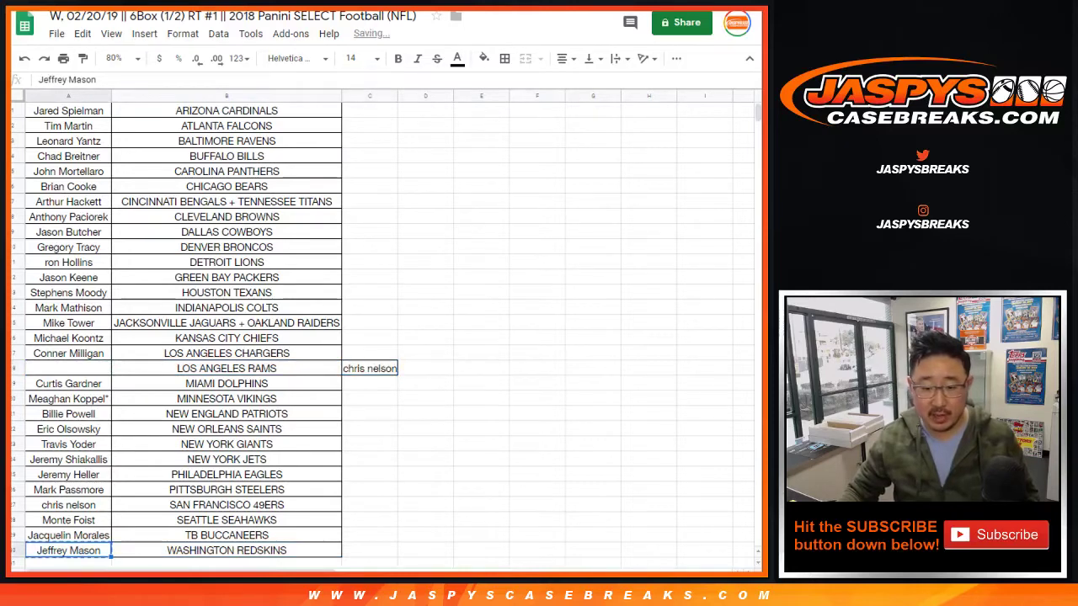
left_click(369, 551)
key("ctrl+v")
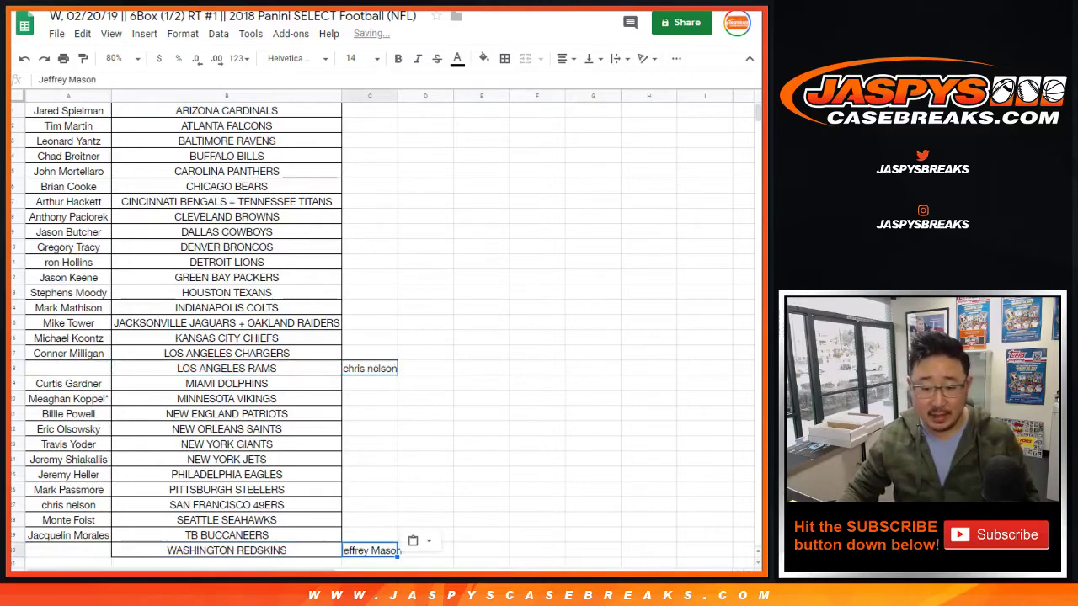
left_click(68, 368)
key("ctrl+v")
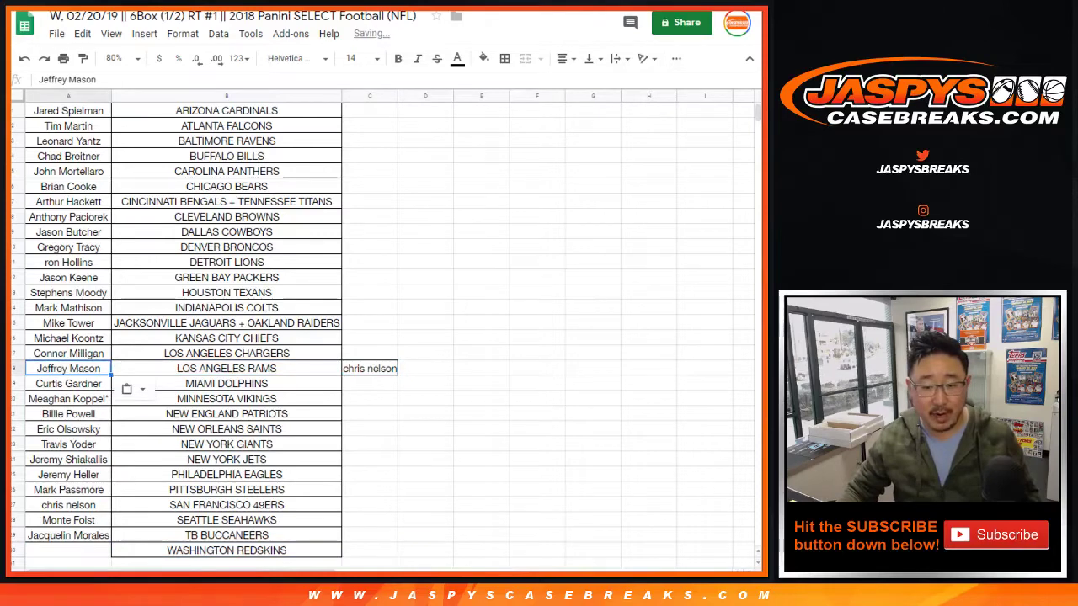
Step: Append "-T" to the Los Angeles Rams team name in column B
left_click(227, 368)
key("Return")
type("-T")
key("Return")
key("Up")
Step: Move the participant name held in cell C18 to cell A30, beside Washington Redskins
left_click(370, 369)
key("ctrl+x")
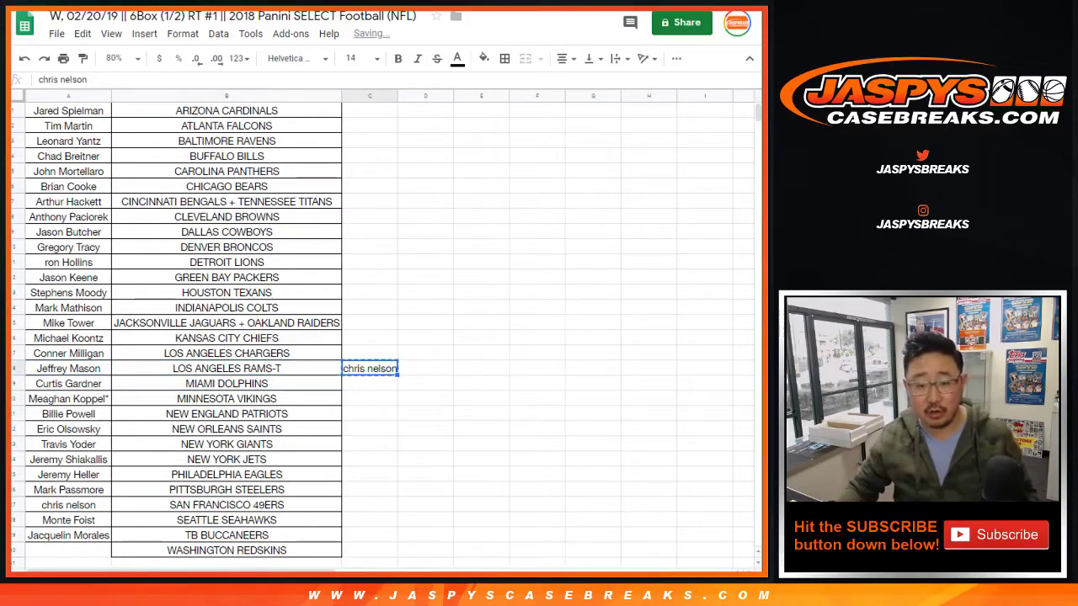
left_click(69, 551)
key("ctrl+v")
Step: Append "-T" to the Washington Redskins team name in column B and return to cell C1
double_click(227, 550)
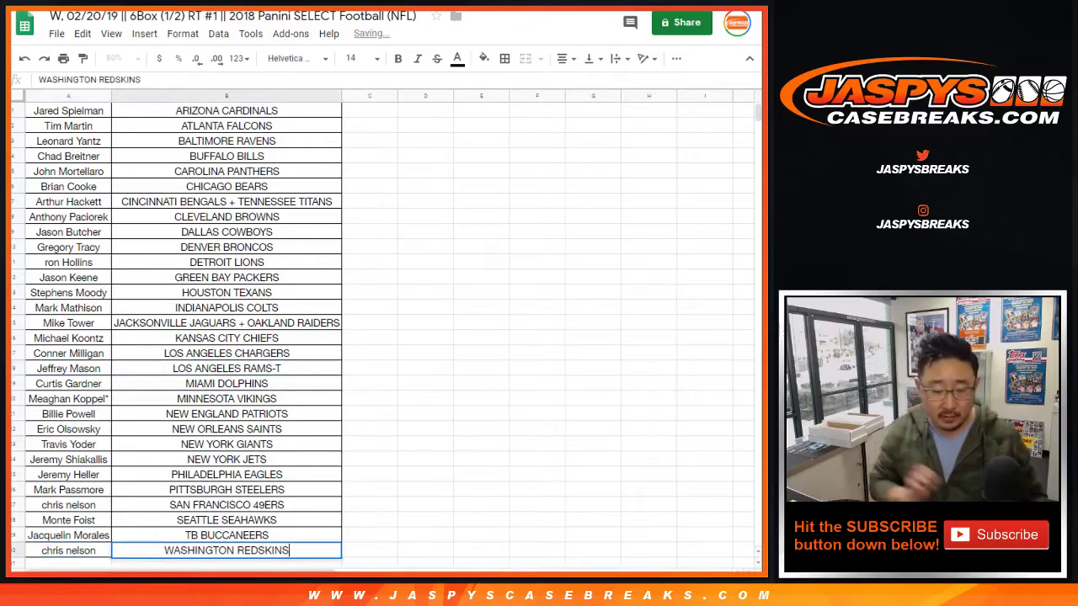
key("F2")
type("-T")
key("Return")
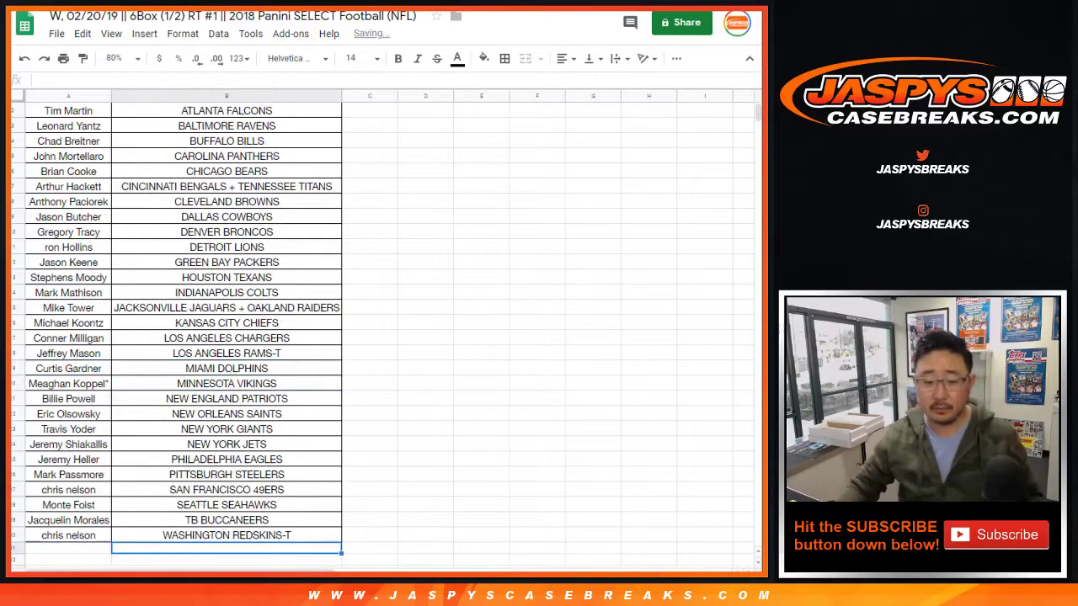
scroll(384, 333, "up", 2)
left_click(369, 110)
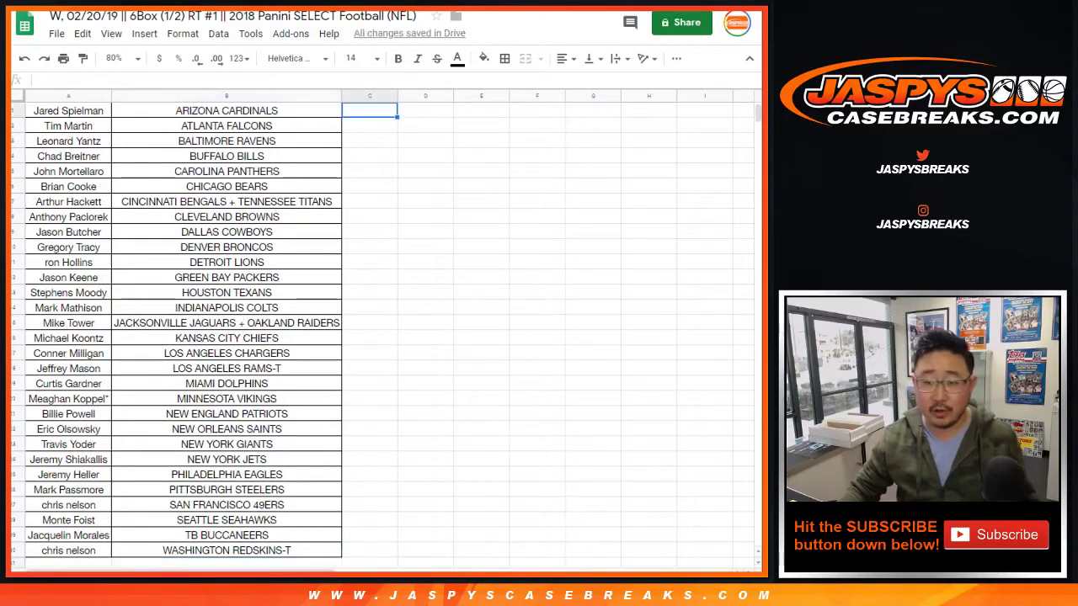